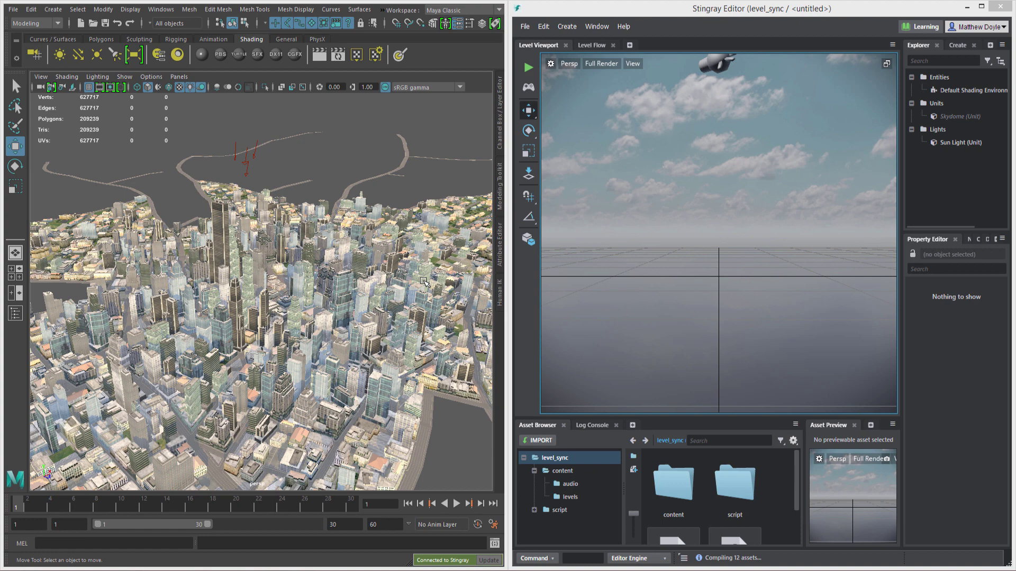
Turn on Stingray Live Camera Tracking and tumble Maya's camera lower over the city.
{"action": "left_click", "coordinate": [12, 9]}
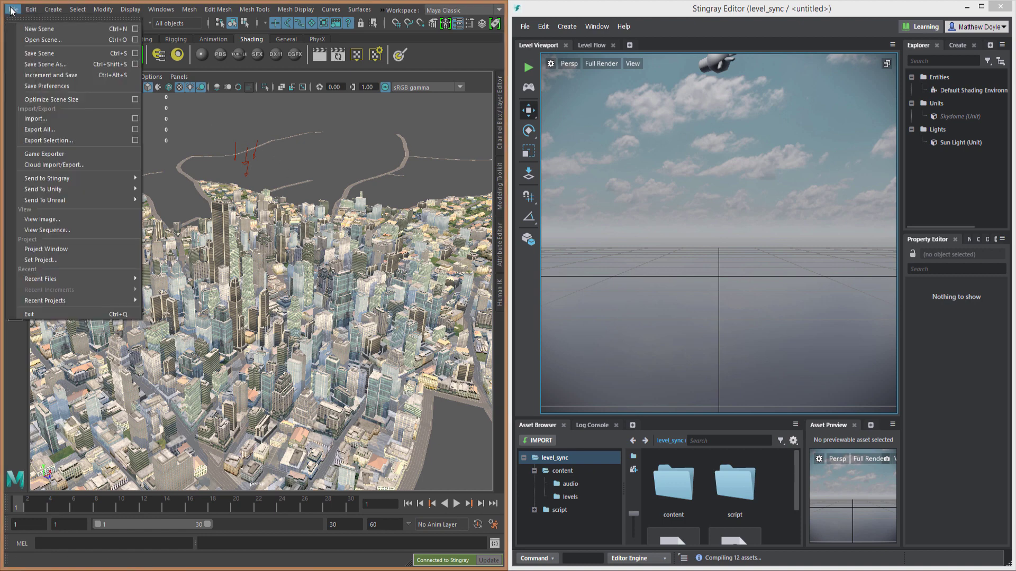
{"action": "mouse_move", "coordinate": [47, 178]}
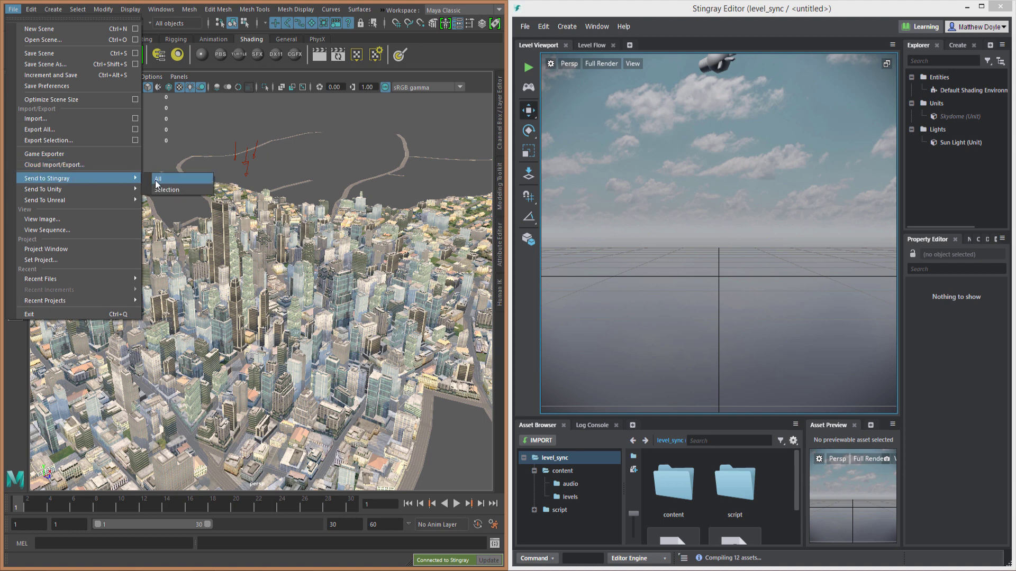
{"action": "left_click", "coordinate": [157, 179]}
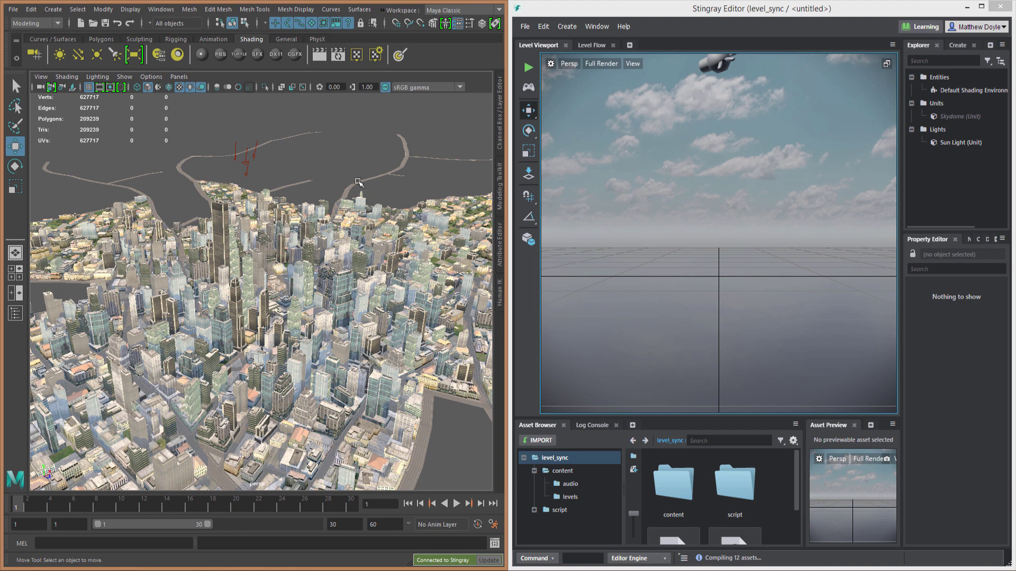
{"action": "left_click", "coordinate": [382, 10]}
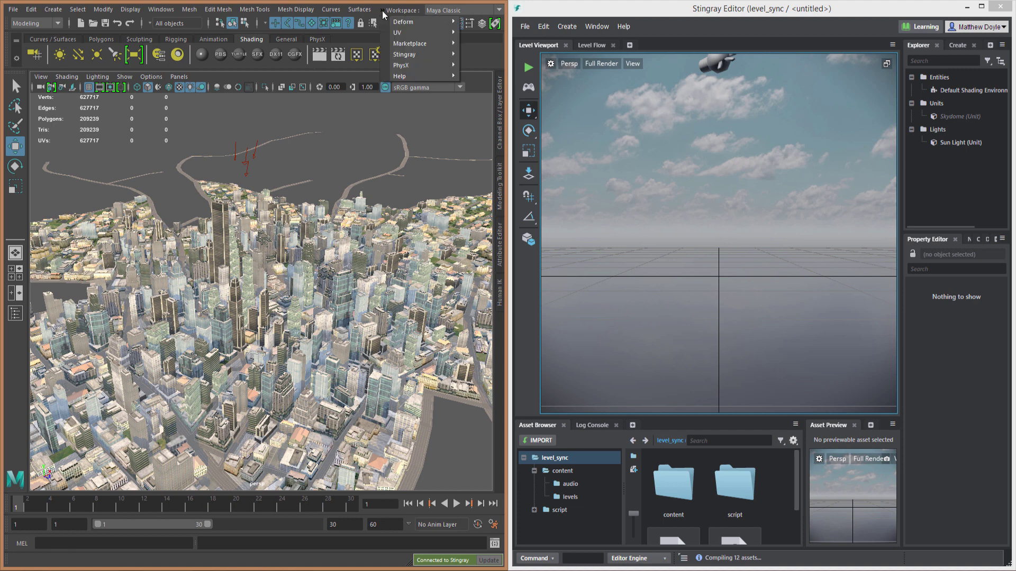
{"action": "mouse_move", "coordinate": [405, 54]}
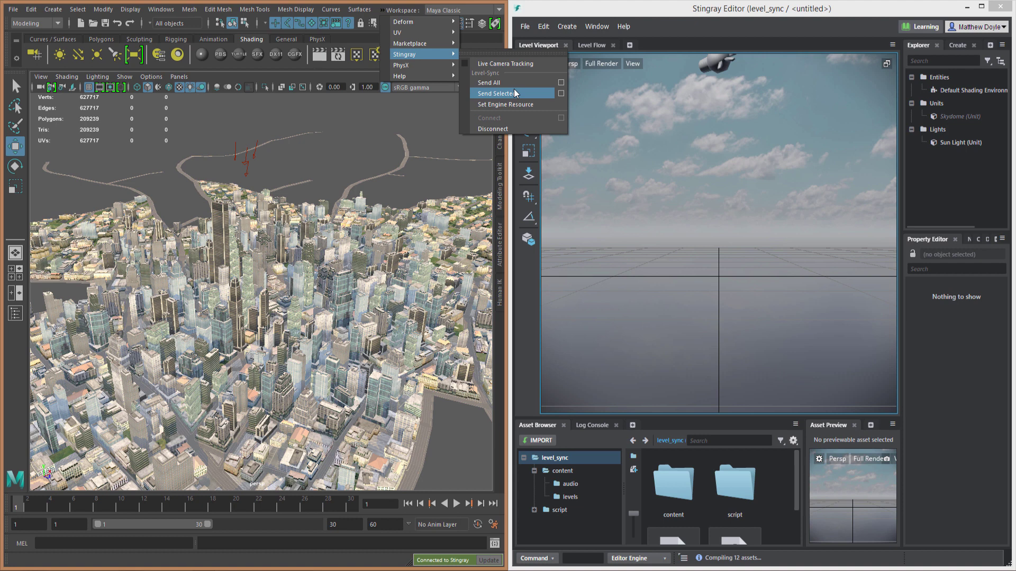
{"action": "left_click", "coordinate": [500, 62]}
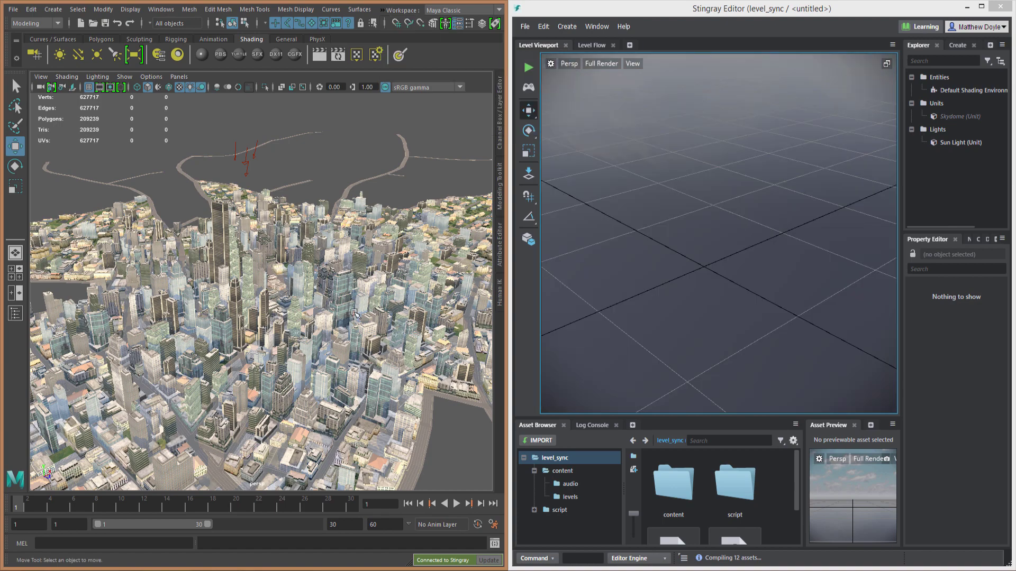
{"action": "mouse_move", "coordinate": [354, 313]}
{"action": "left_mouse_down", "text": "alt"}
{"action": "mouse_move", "coordinate": [325, 291]}
{"action": "mouse_move", "coordinate": [325, 309]}
{"action": "mouse_move", "coordinate": [357, 309]}
{"action": "left_mouse_up", "text": "alt"}
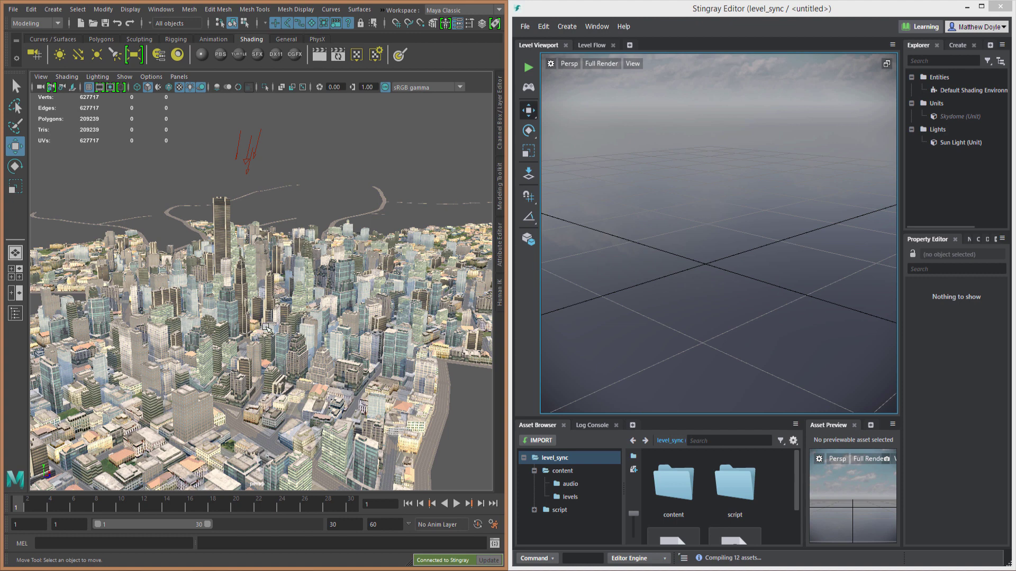
Select the tall tower and its surrounding city buildings in the Maya viewport.
{"action": "left_click", "coordinate": [269, 328]}
{"action": "left_click", "coordinate": [333, 416]}
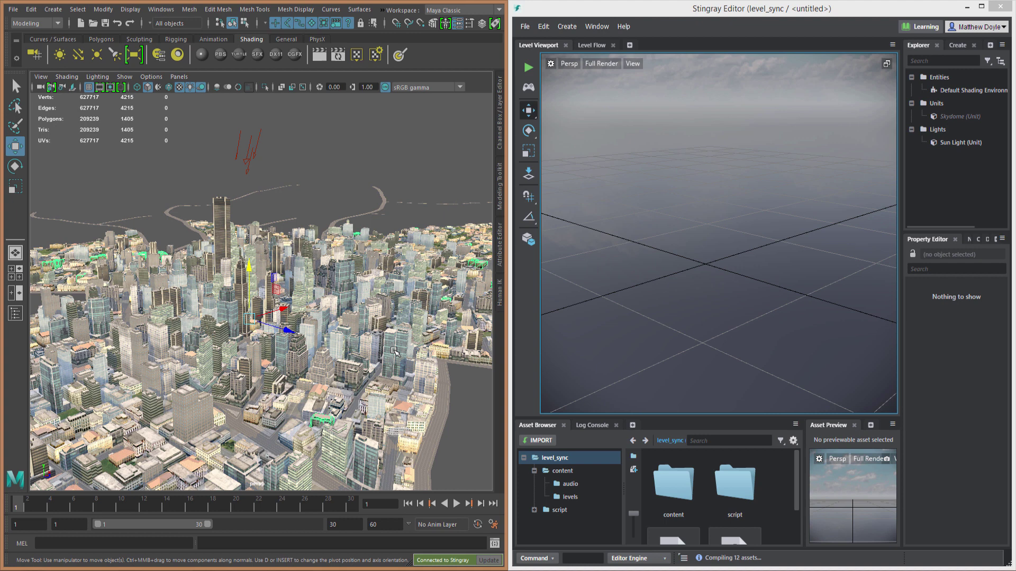
{"action": "left_click", "coordinate": [396, 351]}
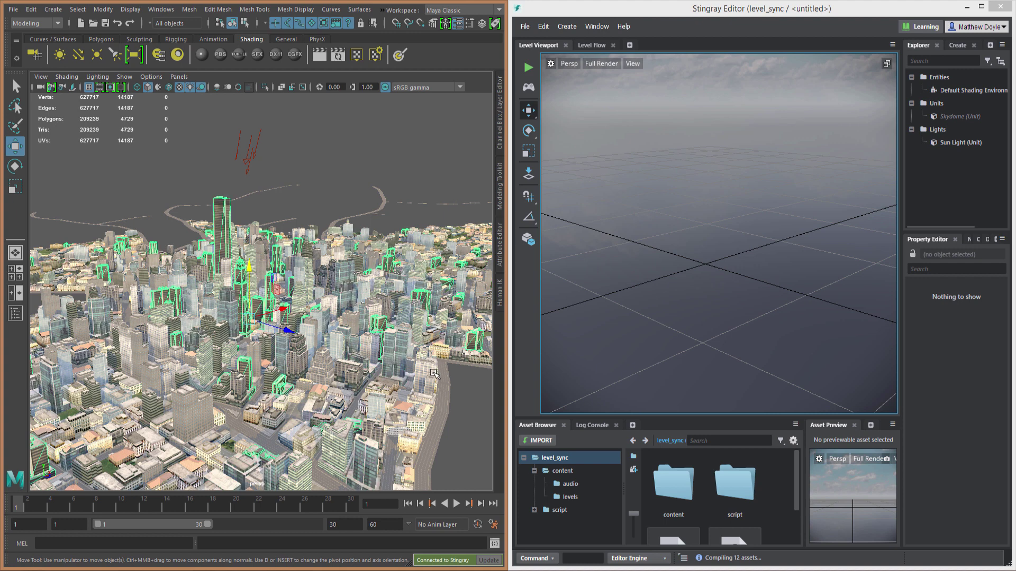
{"action": "left_click", "coordinate": [440, 373]}
{"action": "left_click", "coordinate": [328, 296]}
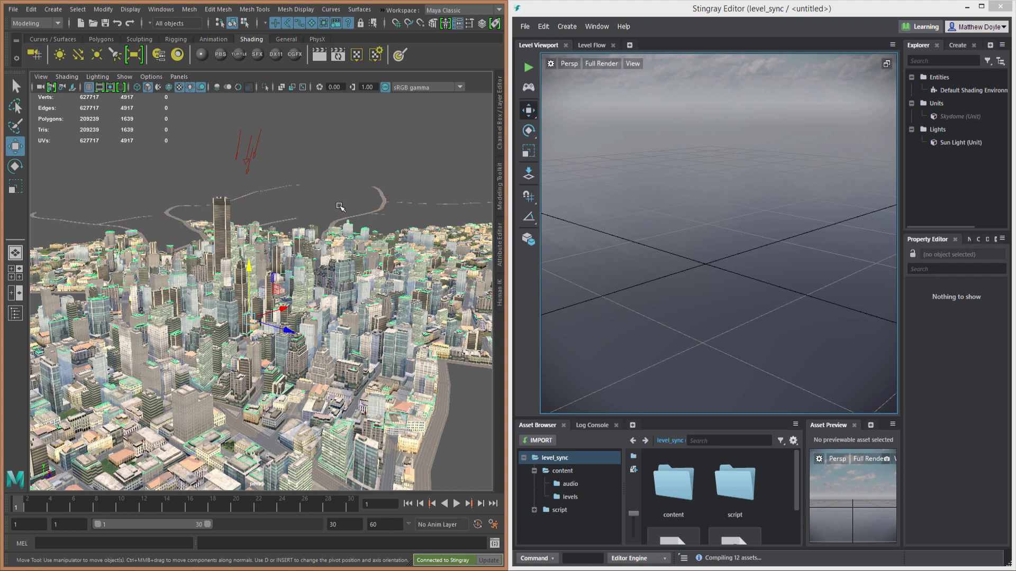
{"action": "left_click", "coordinate": [337, 174]}
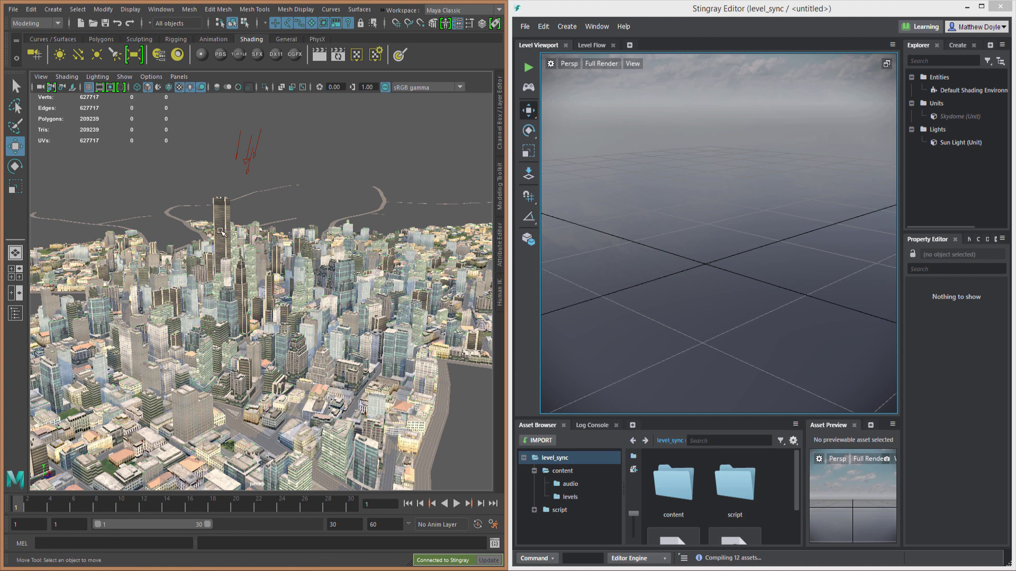
{"action": "left_click", "coordinate": [222, 217]}
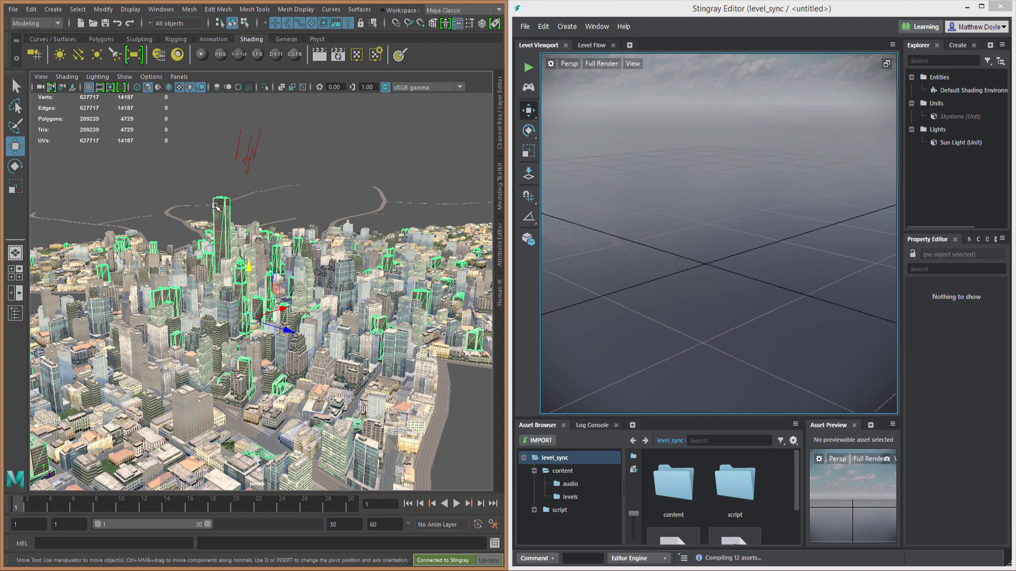
{"action": "left_click", "coordinate": [382, 10]}
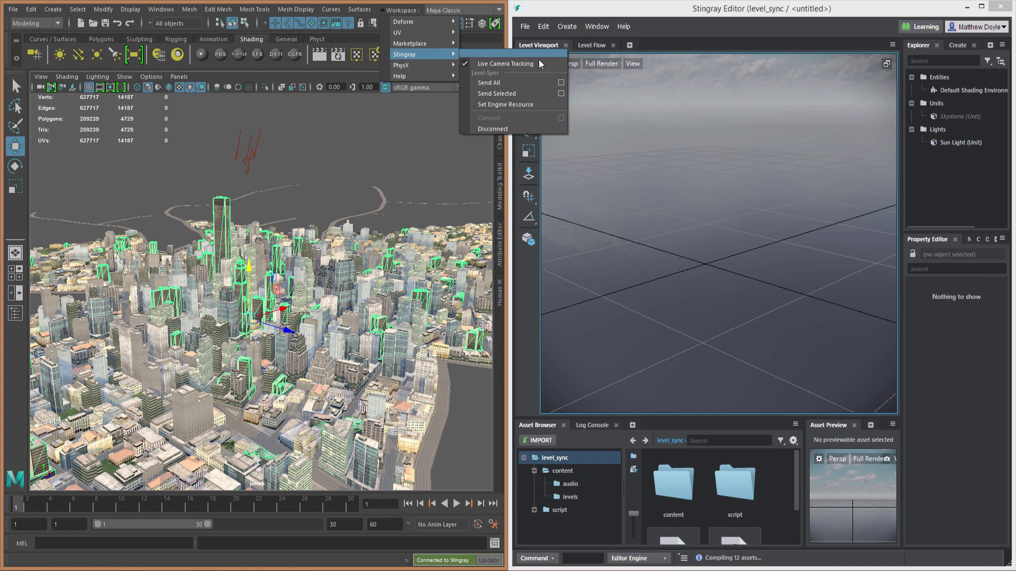
In Set Engine Resource, change the Target Folder to content/models/level1 and select the Asset Name.
{"action": "left_click", "coordinate": [506, 105]}
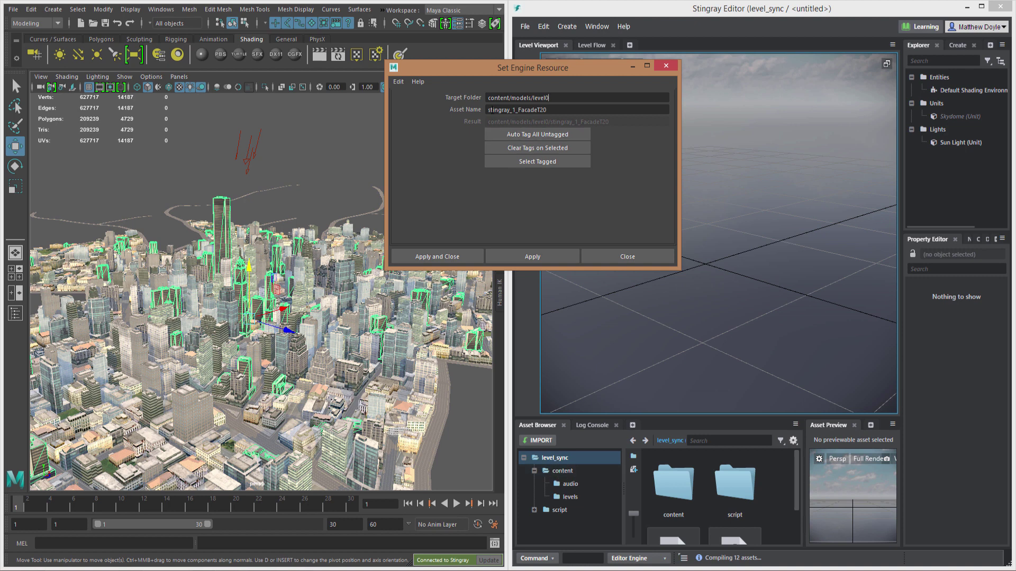
{"action": "left_click_drag", "start_coordinate": [565, 98], "coordinate": [509, 99]}
{"action": "key", "text": "BackSpace"}
{"action": "key", "text": "BackSpace"}
{"action": "key", "text": "BackSpace"}
{"action": "key", "text": "BackSpace"}
{"action": "key", "text": "BackSpace"}
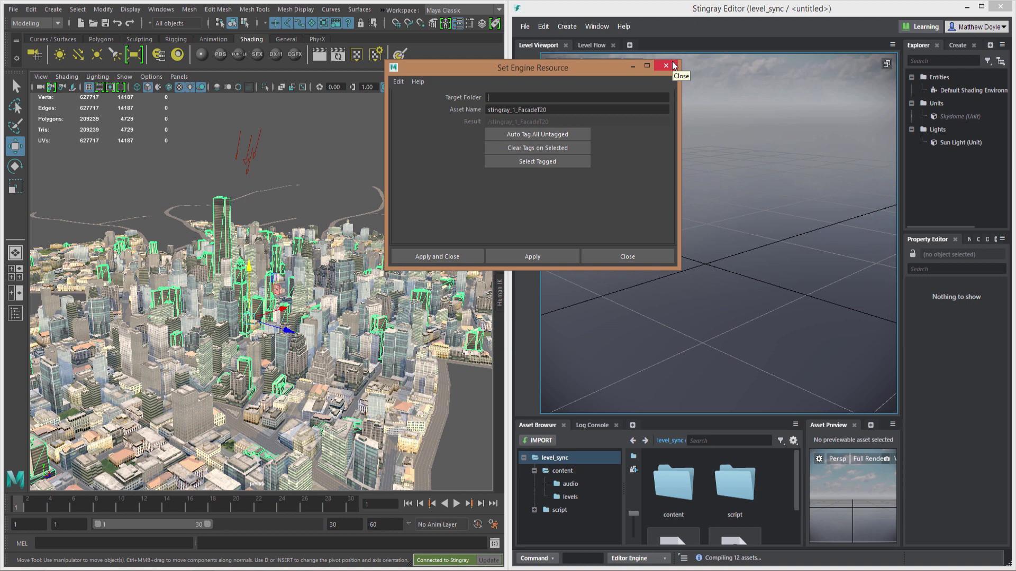
{"action": "type", "text": "content/"}
{"action": "type", "text": "models/"}
{"action": "type", "text": "level1"}
{"action": "left_click_drag", "start_coordinate": [550, 110], "coordinate": [488, 110]}
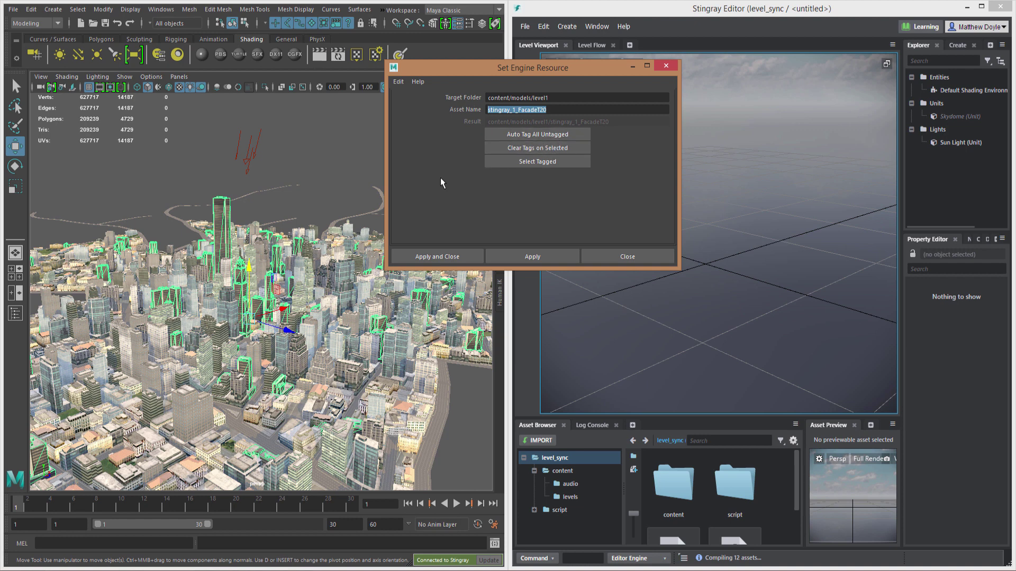
Check Select Tagged and apply the stingray_1_FacadeT20 resource tag, closing the dialog.
{"action": "left_click", "coordinate": [531, 163]}
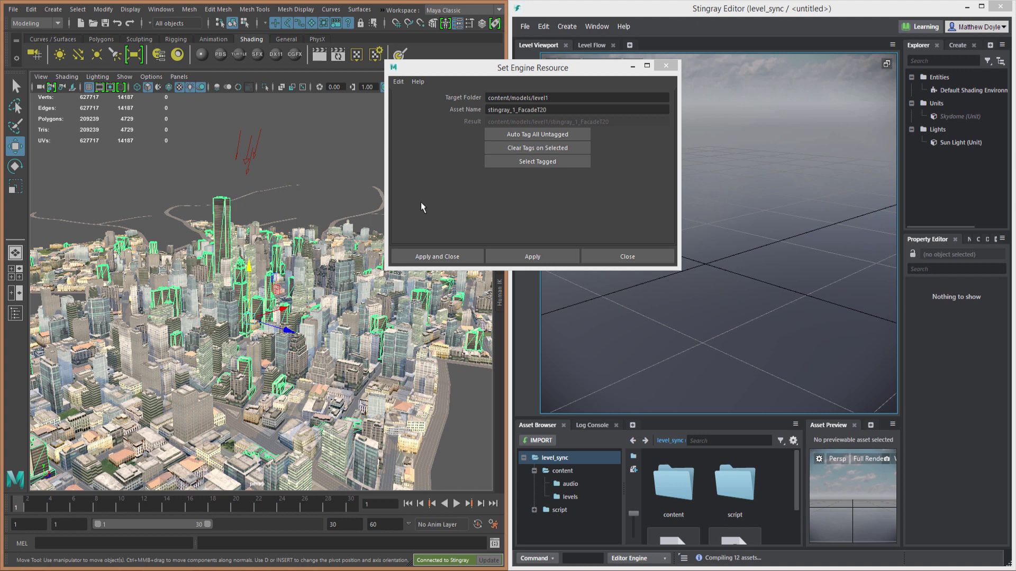
{"action": "left_click", "coordinate": [446, 256]}
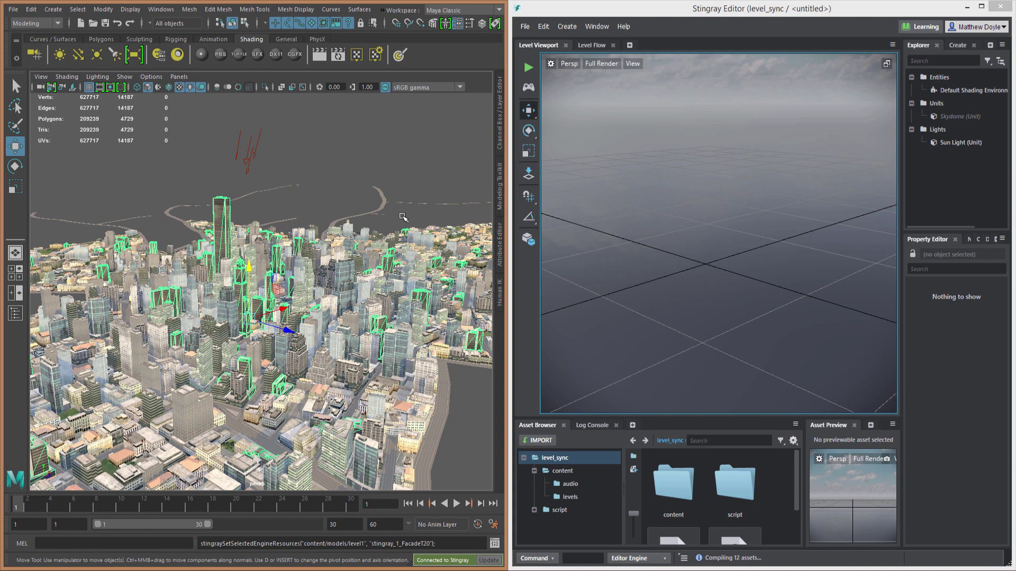
Verify in Extra Attributes that FacadeT20's Engine Resource is content/models/level1/stingray_1_FacadeT20.
{"action": "left_click", "coordinate": [502, 239]}
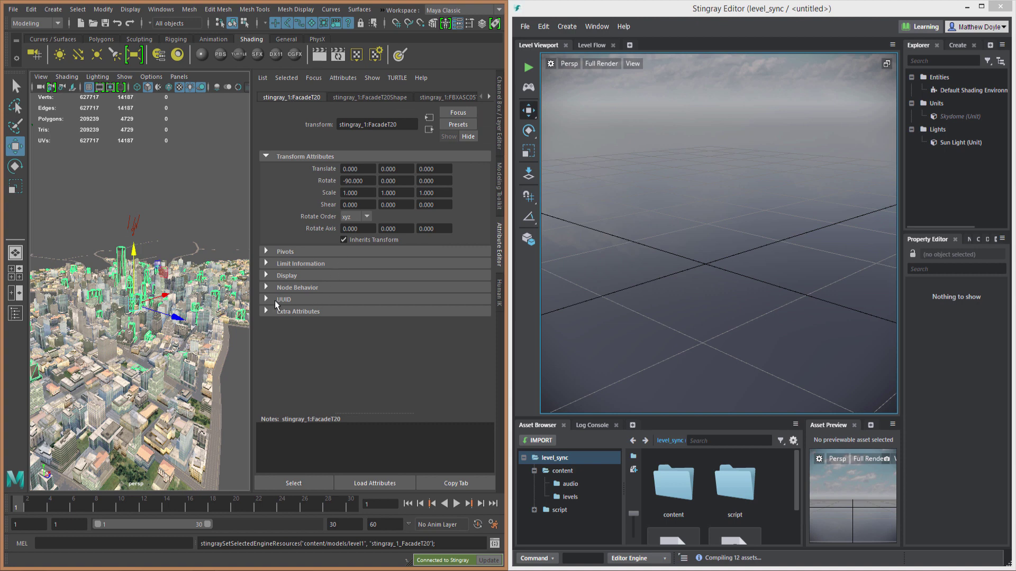
{"action": "left_click", "coordinate": [307, 311]}
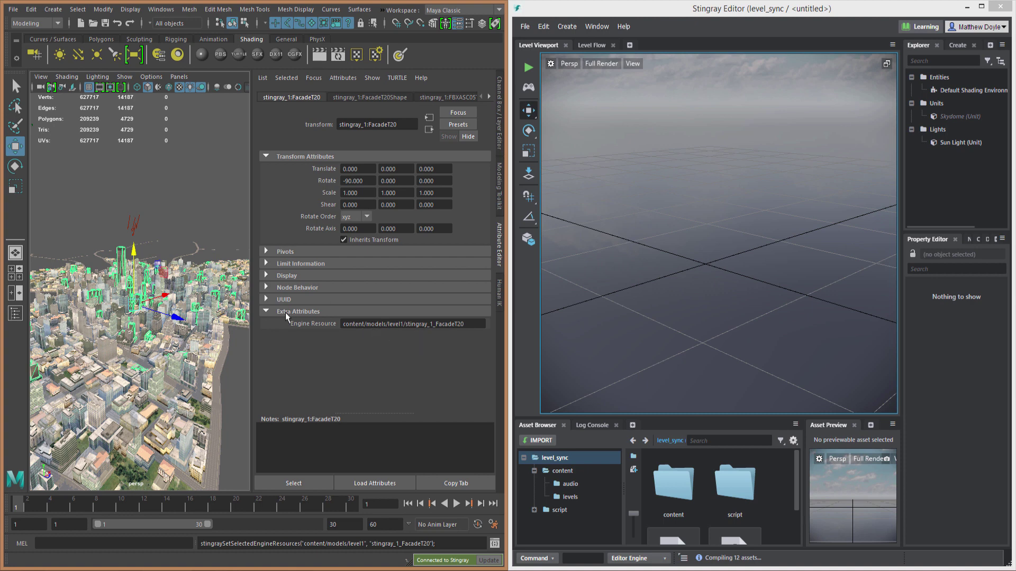
{"action": "left_click", "coordinate": [383, 11]}
{"action": "mouse_move", "coordinate": [413, 54]}
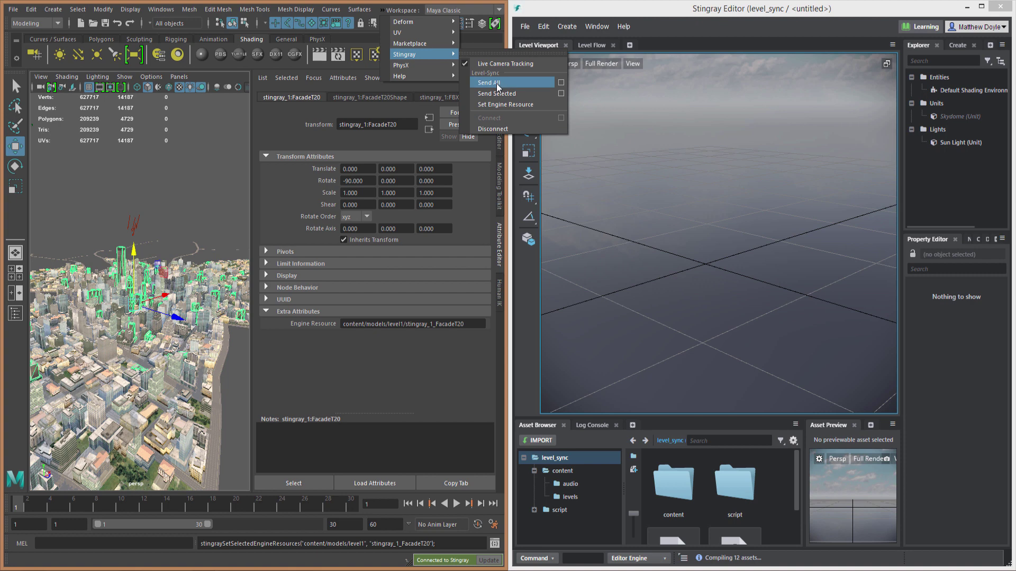
Send the selected tagged buildings to Stingray from the Send Selected options.
{"action": "left_click", "coordinate": [561, 93]}
{"action": "left_click_drag", "start_coordinate": [558, 69], "coordinate": [392, 138]}
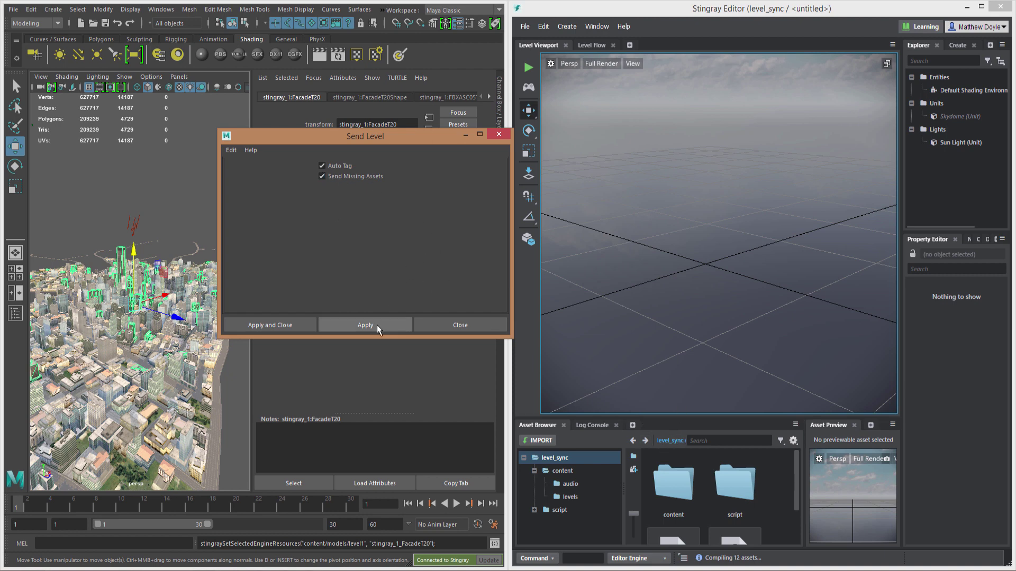
{"action": "left_click", "coordinate": [274, 329]}
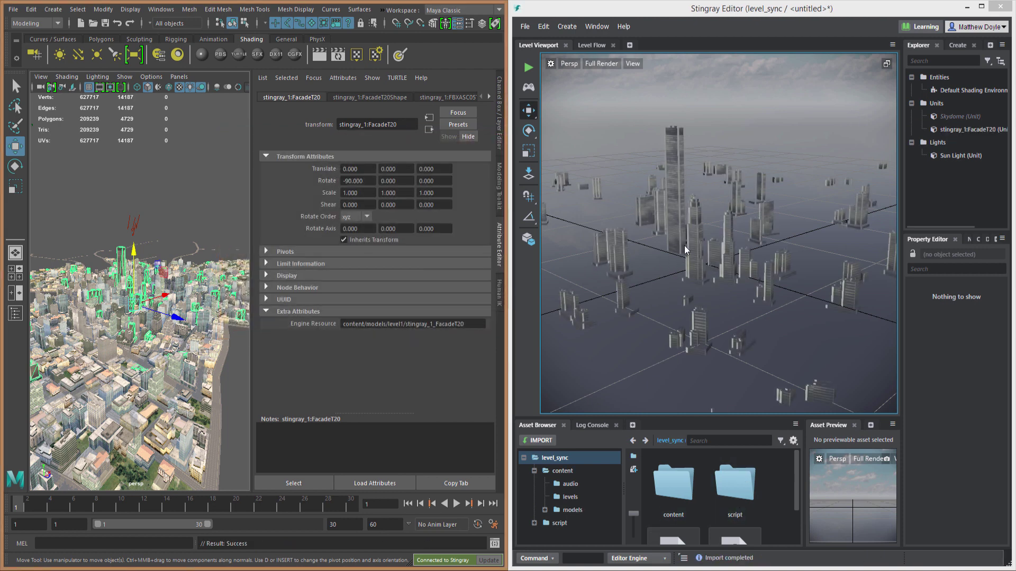
Zoom and orbit Stingray's viewport around the city after hiding Maya's attribute panel.
{"action": "right_click_drag", "start_coordinate": [758, 189], "coordinate": [749, 260], "text": "alt"}
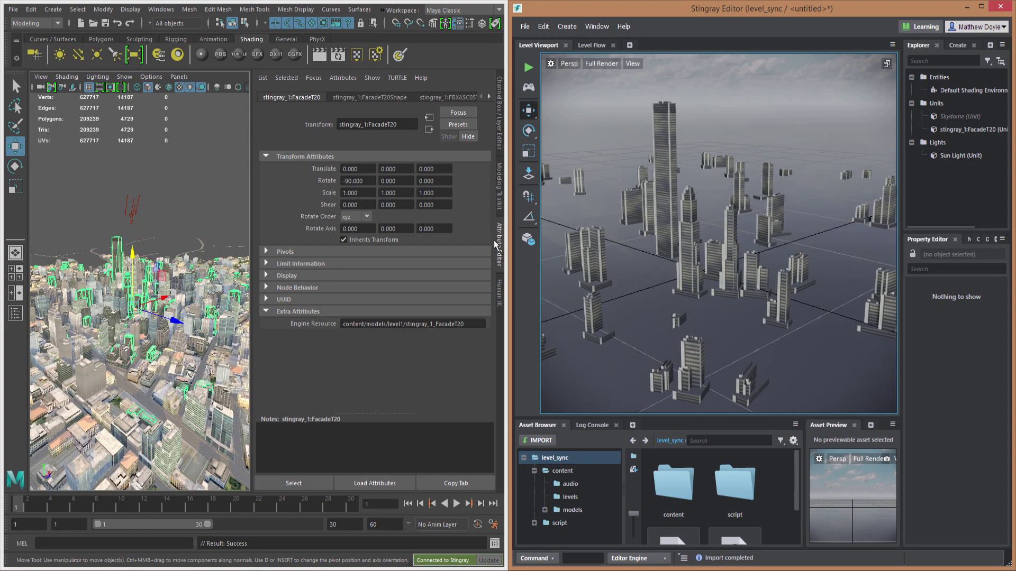
{"action": "left_click", "coordinate": [500, 253]}
{"action": "left_click_drag", "start_coordinate": [721, 216], "coordinate": [759, 256], "text": "alt"}
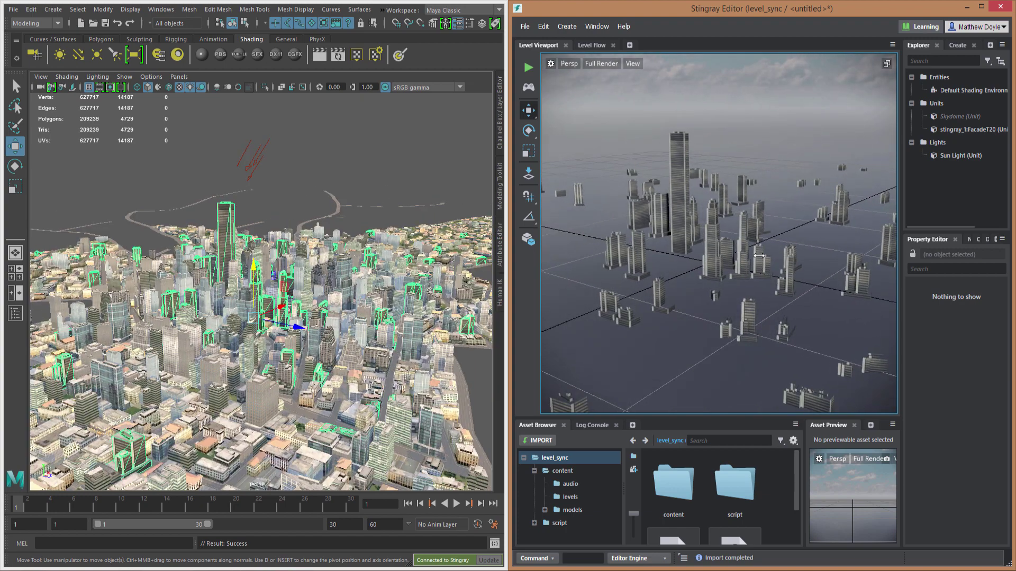
{"action": "mouse_move", "coordinate": [605, 262]}
{"action": "left_mouse_down", "text": "alt"}
{"action": "mouse_move", "coordinate": [710, 272]}
{"action": "mouse_move", "coordinate": [749, 287]}
{"action": "left_mouse_up", "text": "alt"}
{"action": "right_click_drag", "start_coordinate": [749, 288], "coordinate": [691, 322], "text": "alt"}
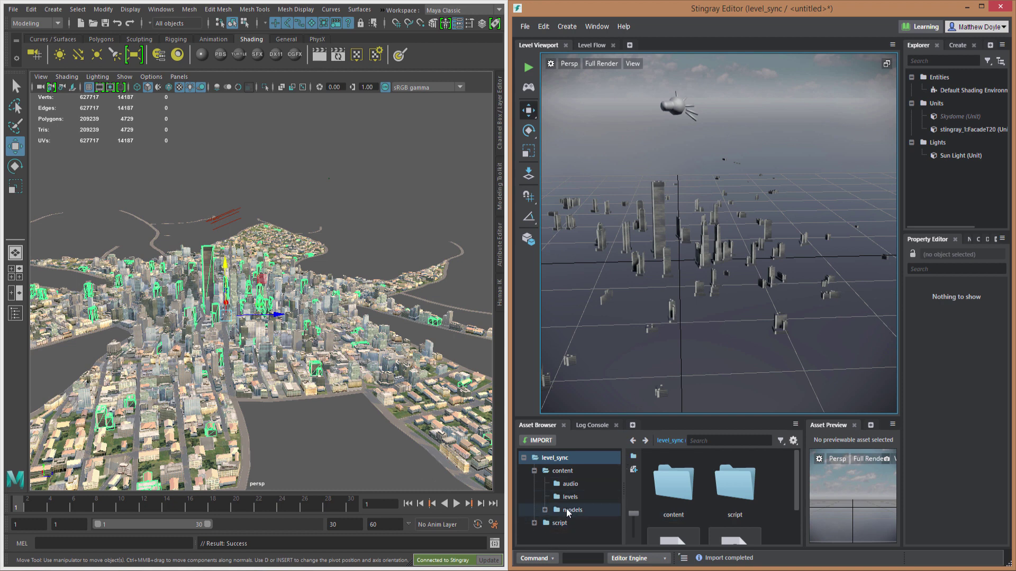
Open content > models > level1 in the Asset Browser and orbit around the buildings.
{"action": "left_click", "coordinate": [568, 508]}
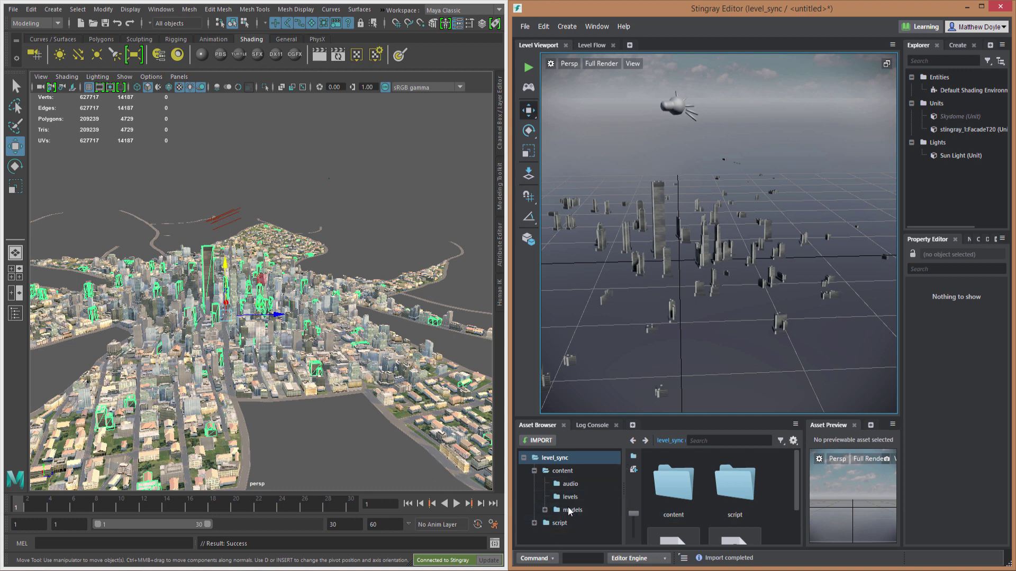
{"action": "double_click", "coordinate": [668, 488]}
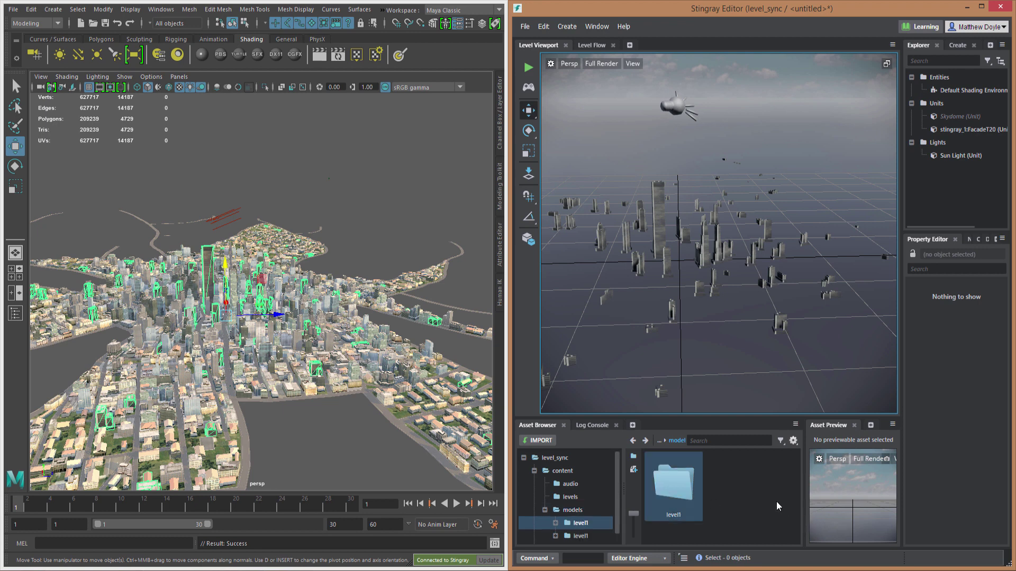
{"action": "mouse_move", "coordinate": [797, 472]}
{"action": "left_mouse_down"}
{"action": "mouse_move", "coordinate": [797, 516]}
{"action": "mouse_move", "coordinate": [799, 481]}
{"action": "left_mouse_up"}
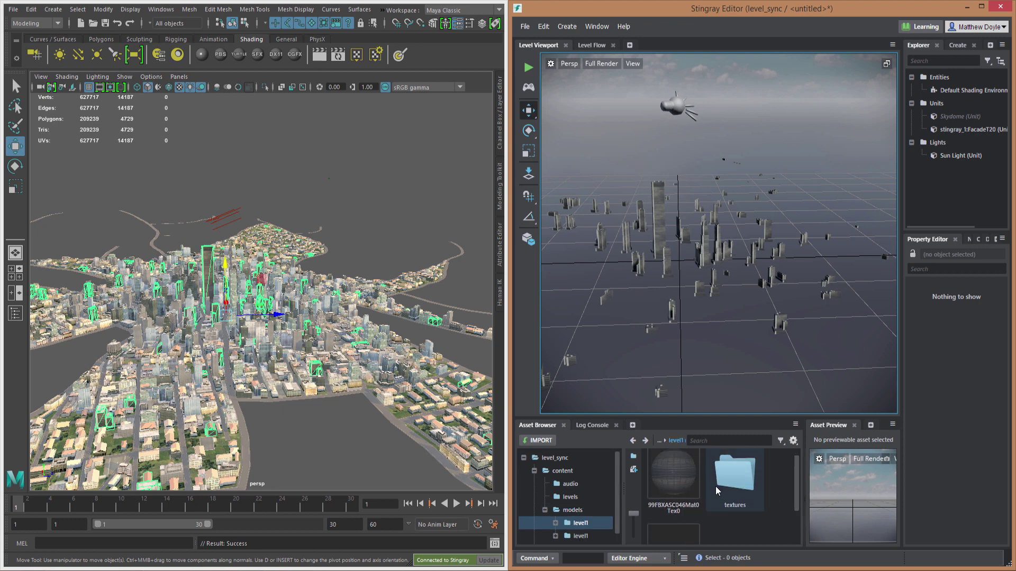
{"action": "mouse_move", "coordinate": [732, 196]}
{"action": "right_mouse_down", "text": "alt"}
{"action": "mouse_move", "coordinate": [643, 202]}
{"action": "mouse_move", "coordinate": [692, 300]}
{"action": "mouse_move", "coordinate": [649, 285]}
{"action": "right_mouse_up", "text": "alt"}
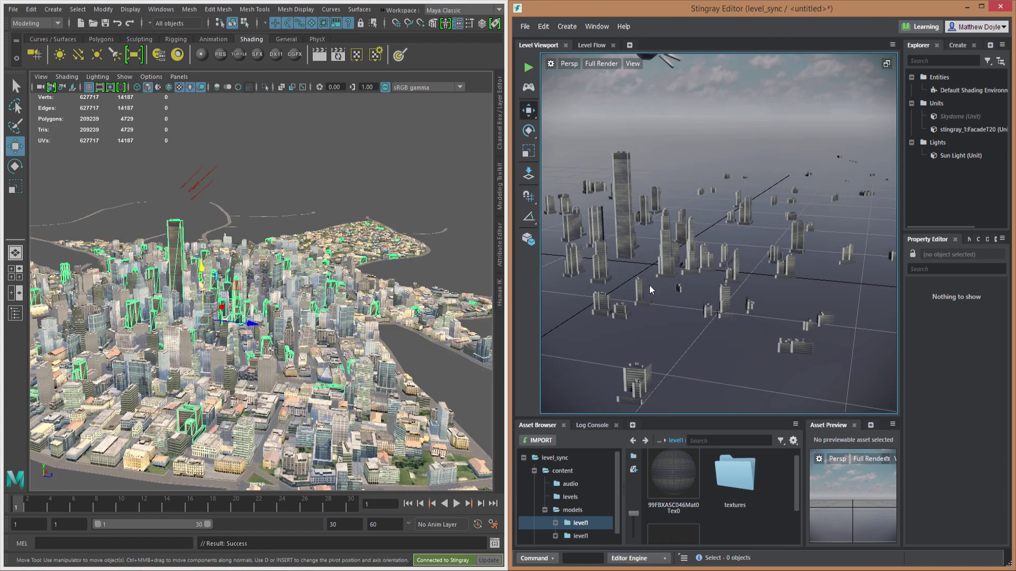
{"action": "left_click_drag", "start_coordinate": [649, 285], "coordinate": [728, 242], "text": "alt"}
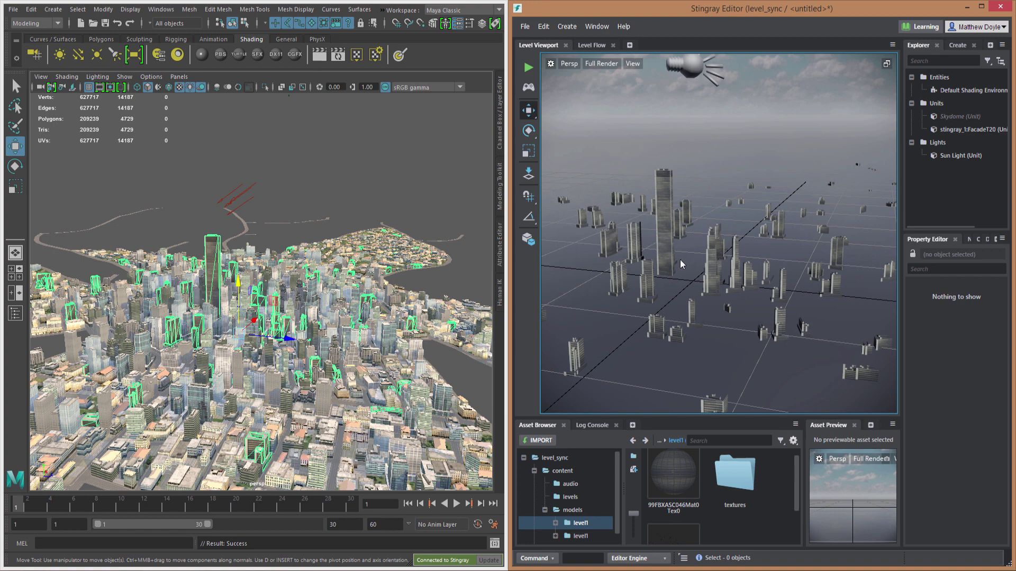
{"action": "right_click_drag", "start_coordinate": [696, 286], "coordinate": [693, 296], "text": "alt"}
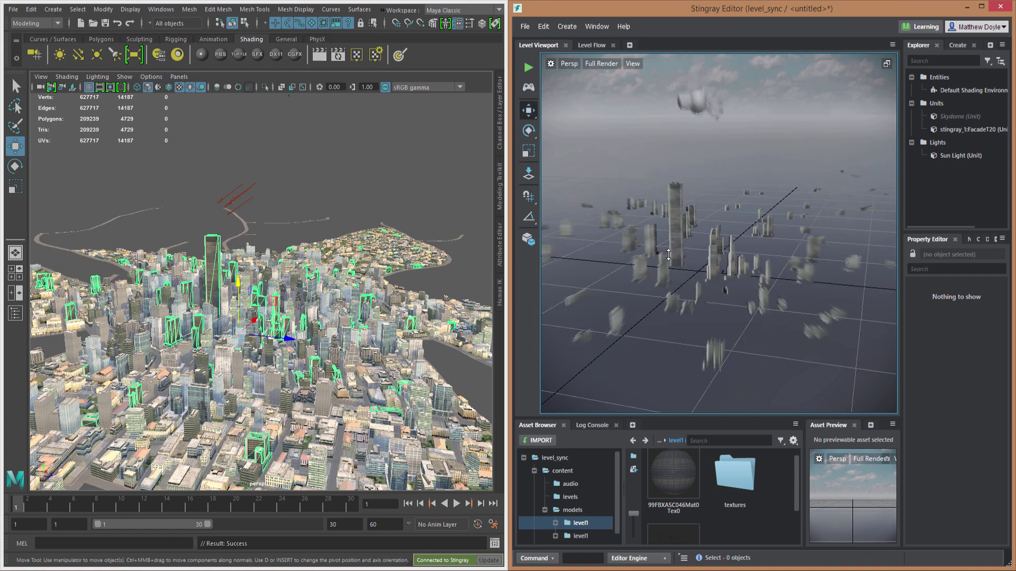
{"action": "left_click_drag", "start_coordinate": [296, 233], "coordinate": [336, 233], "text": "alt"}
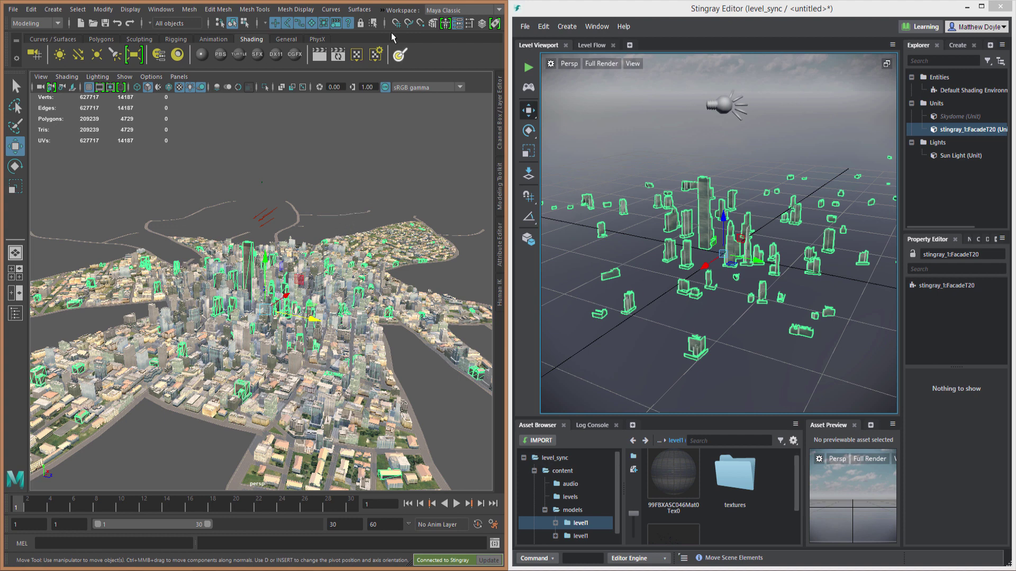
Auto-tag all untagged objects and select all tagged objects in Set Engine Resource.
{"action": "left_click", "coordinate": [382, 10]}
{"action": "mouse_move", "coordinate": [405, 54]}
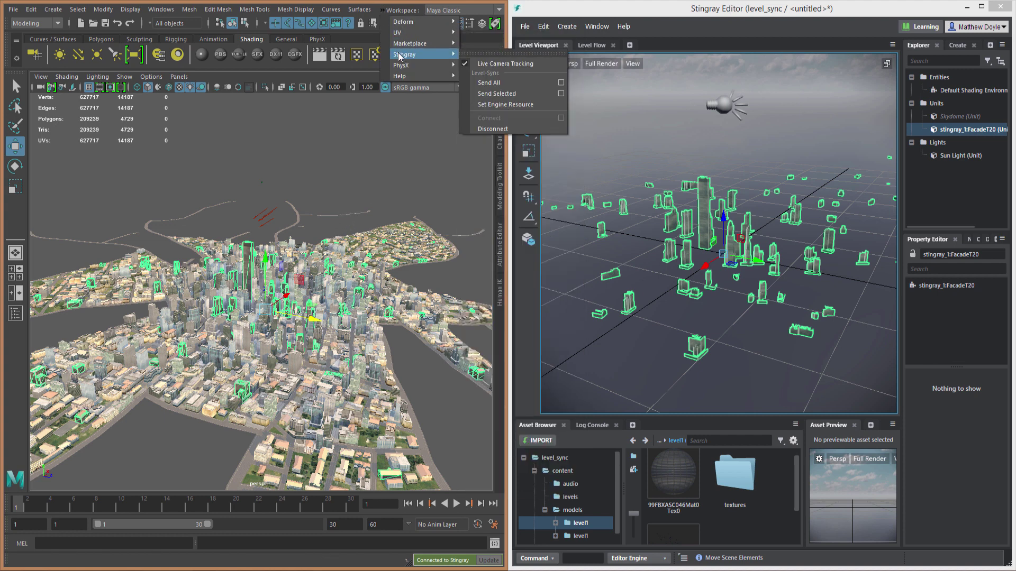
{"action": "left_click", "coordinate": [503, 104]}
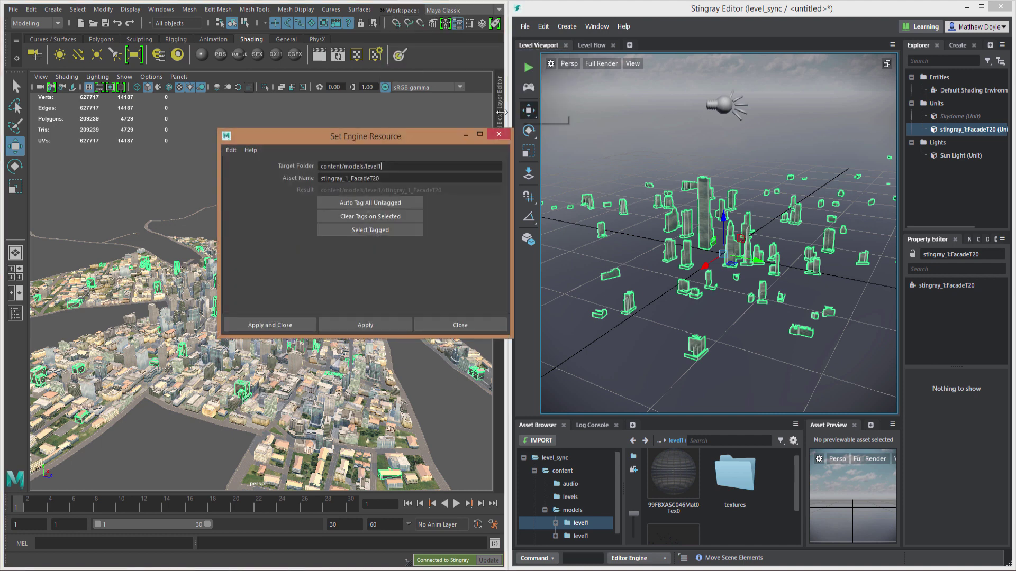
{"action": "left_click_drag", "start_coordinate": [439, 138], "coordinate": [526, 103]}
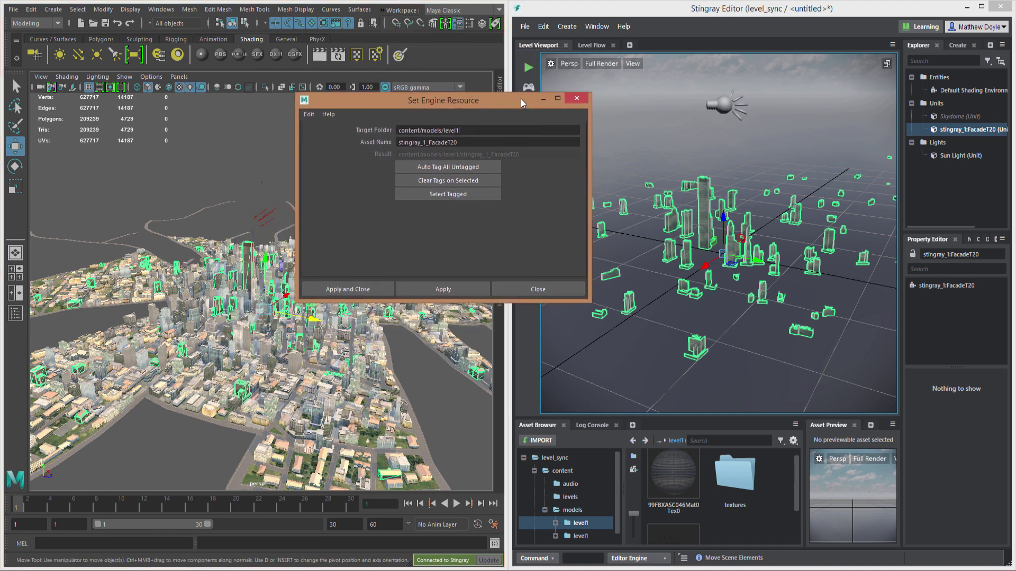
{"action": "left_click", "coordinate": [429, 167]}
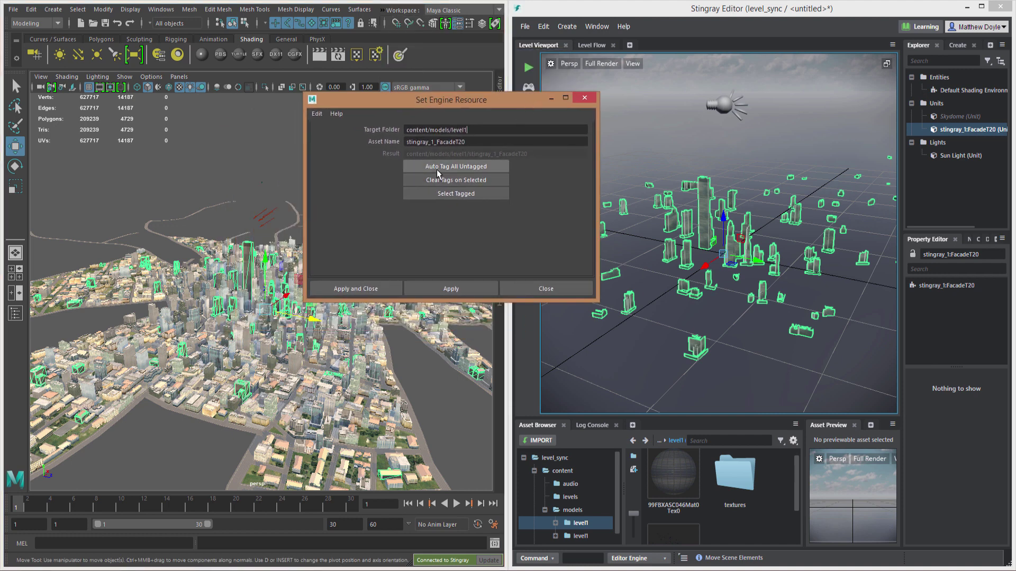
{"action": "left_click", "coordinate": [474, 168]}
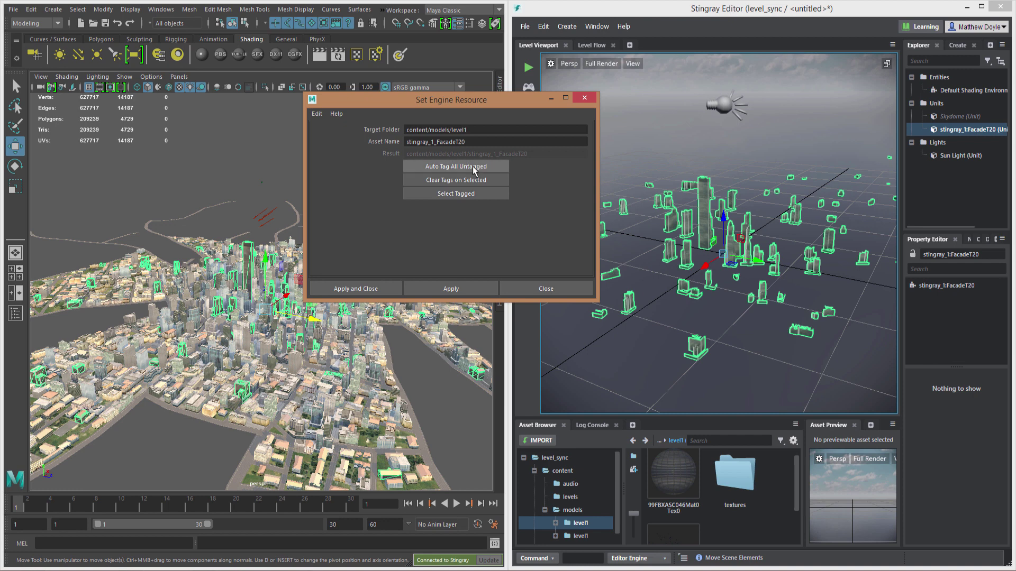
{"action": "left_click", "coordinate": [248, 185]}
{"action": "left_click", "coordinate": [448, 198]}
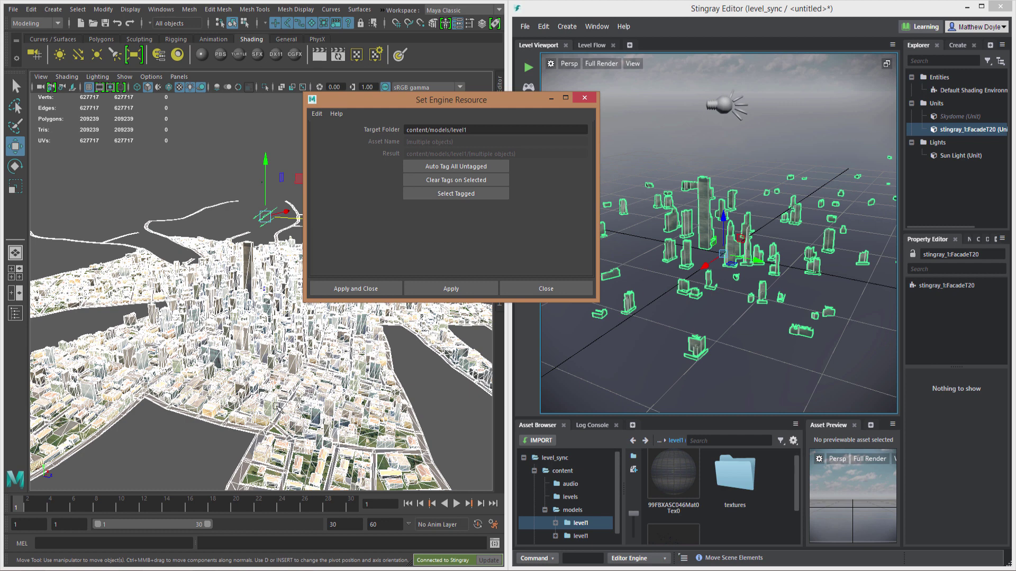
{"action": "left_click_drag", "start_coordinate": [442, 103], "coordinate": [674, 116]}
{"action": "left_click", "coordinate": [418, 265]}
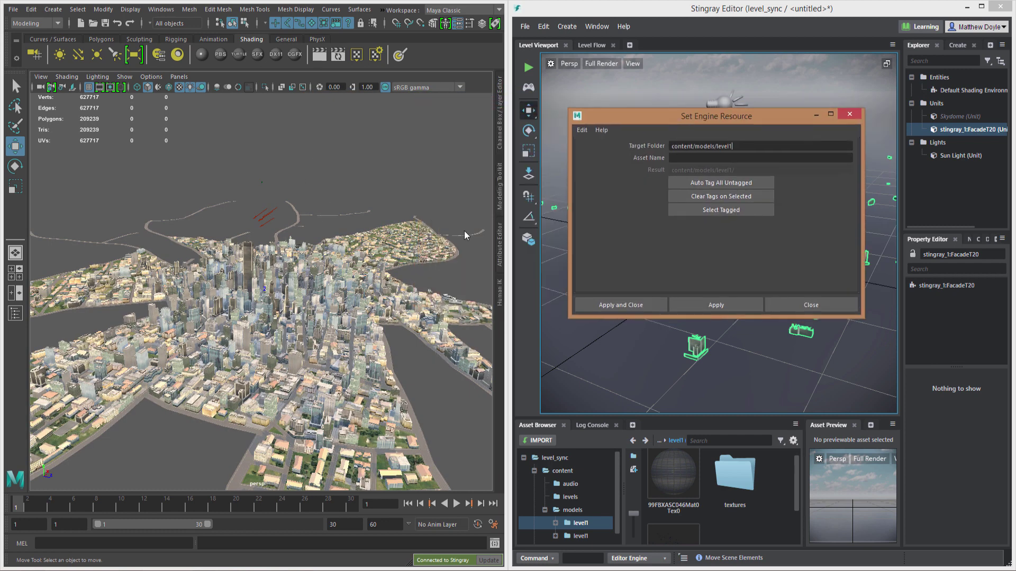
Select the street and confirm its resource content/models/level1/stingray_1_Street in the Attribute Editor.
{"action": "left_click", "coordinate": [379, 413]}
{"action": "left_click_drag", "start_coordinate": [422, 374], "coordinate": [305, 371], "text": "alt"}
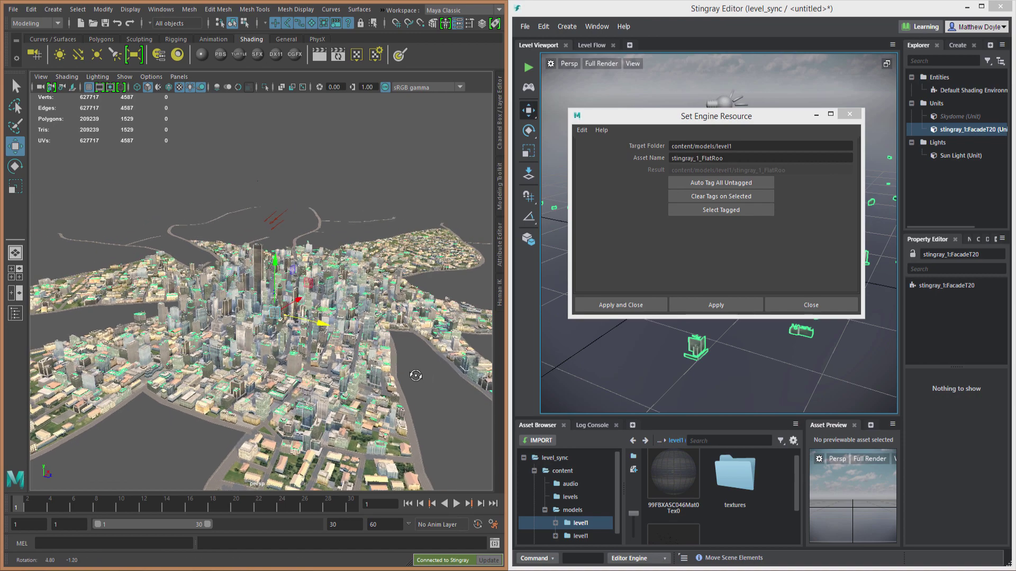
{"action": "left_click", "coordinate": [320, 378]}
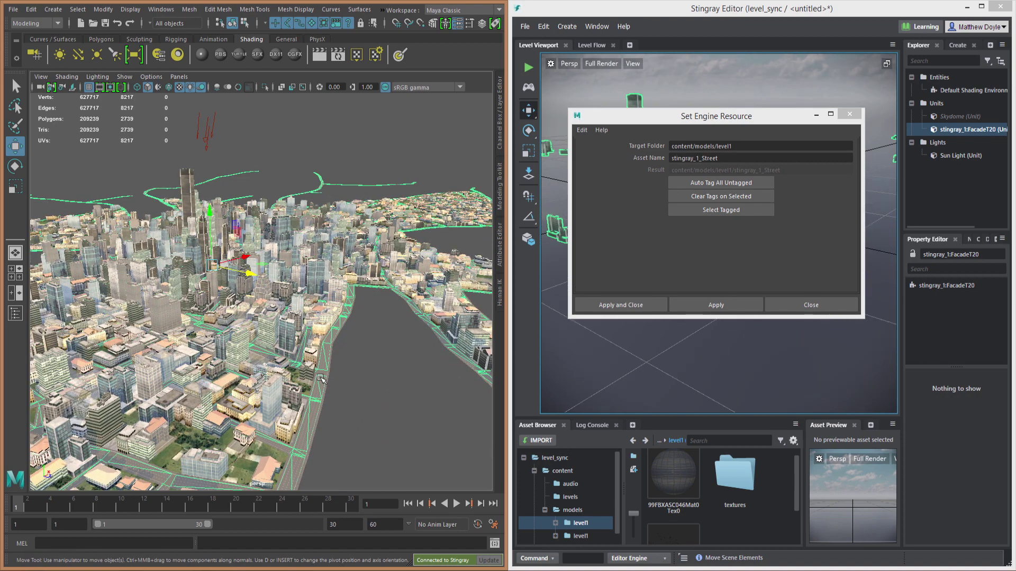
{"action": "left_click", "coordinate": [502, 249]}
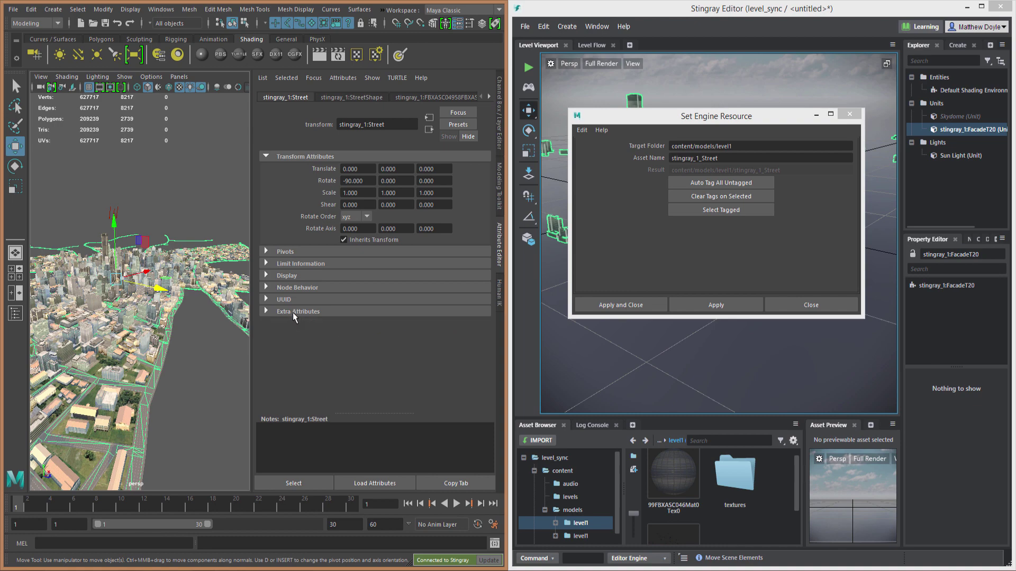
{"action": "key", "text": "ctrl+a"}
{"action": "scroll", "coordinate": [355, 258], "scroll_direction": "up", "scroll_amount": 3}
Select all tagged objects and Send All with Auto Tag and Send Missing Assets enabled.
{"action": "scroll", "coordinate": [355, 258], "scroll_direction": "up", "scroll_amount": 3}
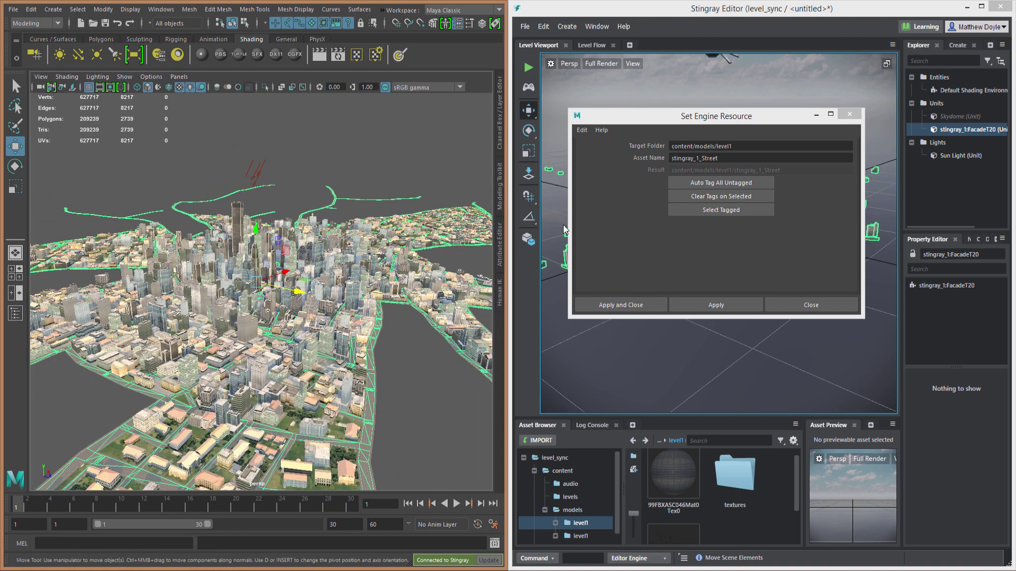
{"action": "left_click_drag", "start_coordinate": [708, 115], "coordinate": [457, 131]}
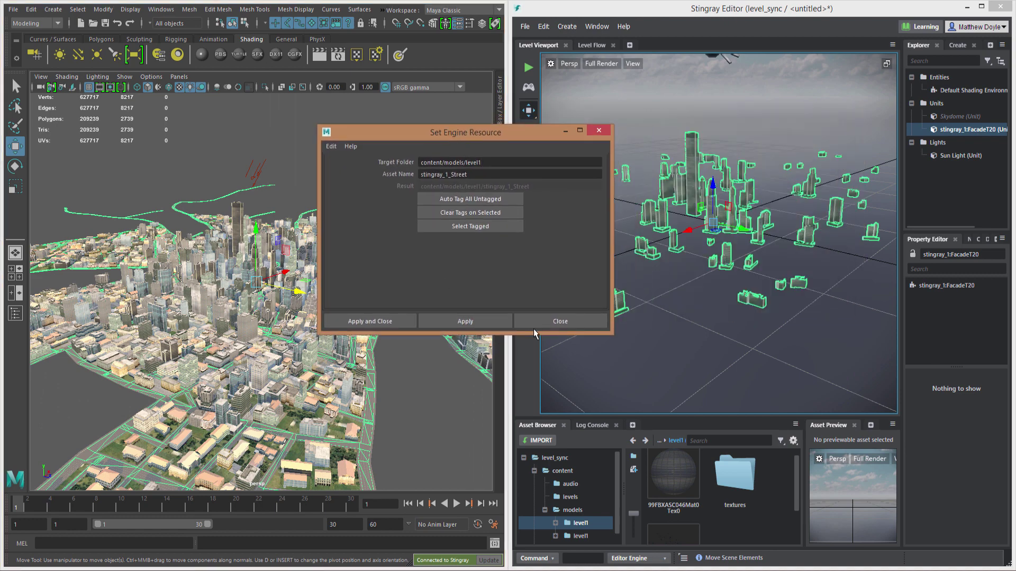
{"action": "left_click", "coordinate": [467, 228]}
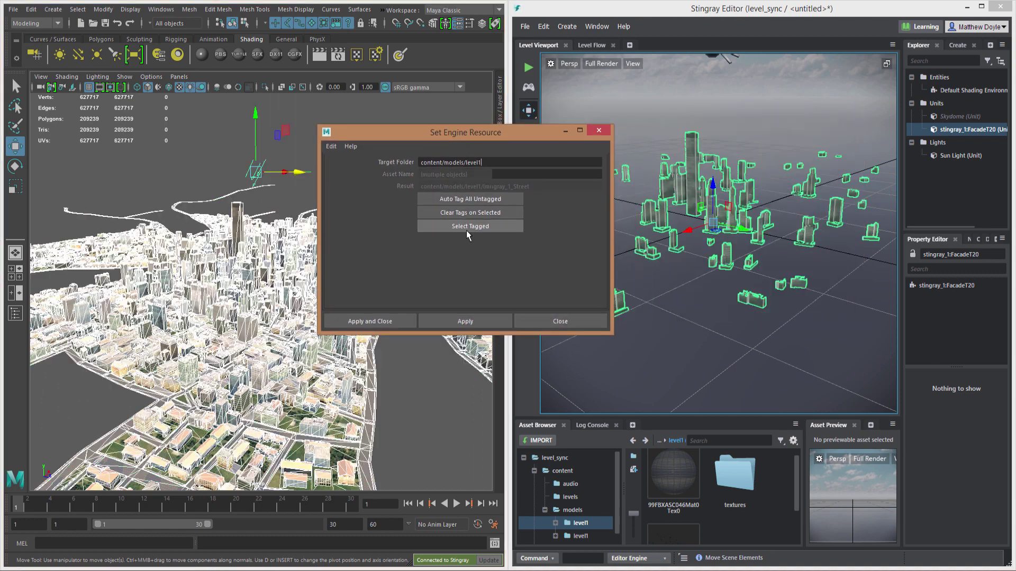
{"action": "left_click", "coordinate": [569, 322]}
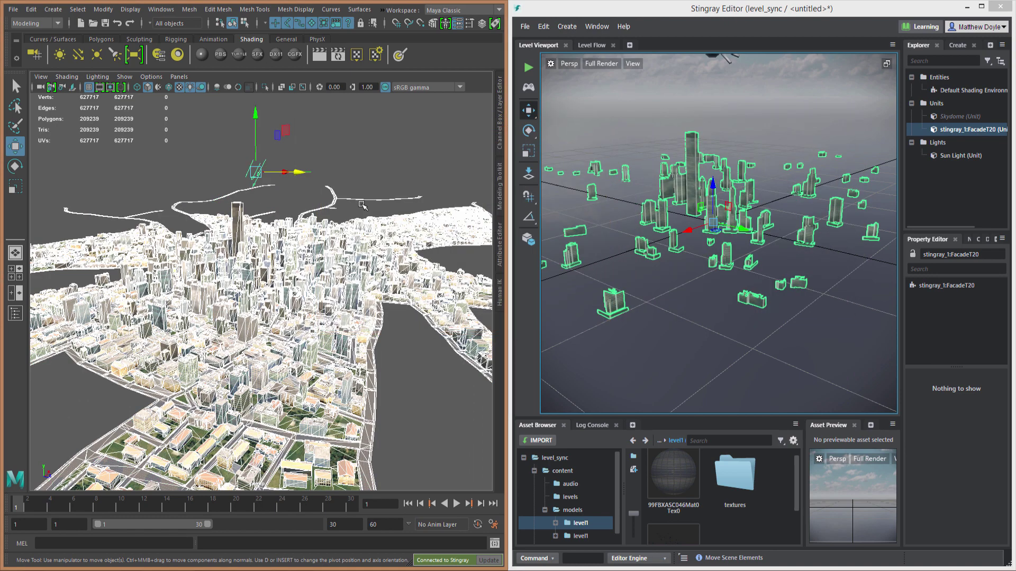
{"action": "left_click", "coordinate": [382, 10]}
{"action": "mouse_move", "coordinate": [421, 54]}
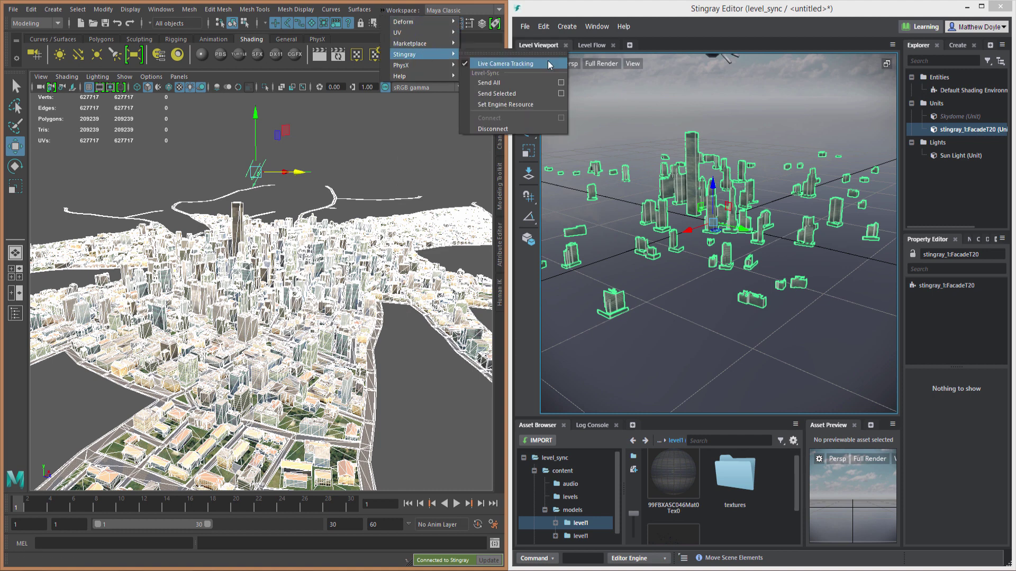
{"action": "left_click", "coordinate": [559, 95]}
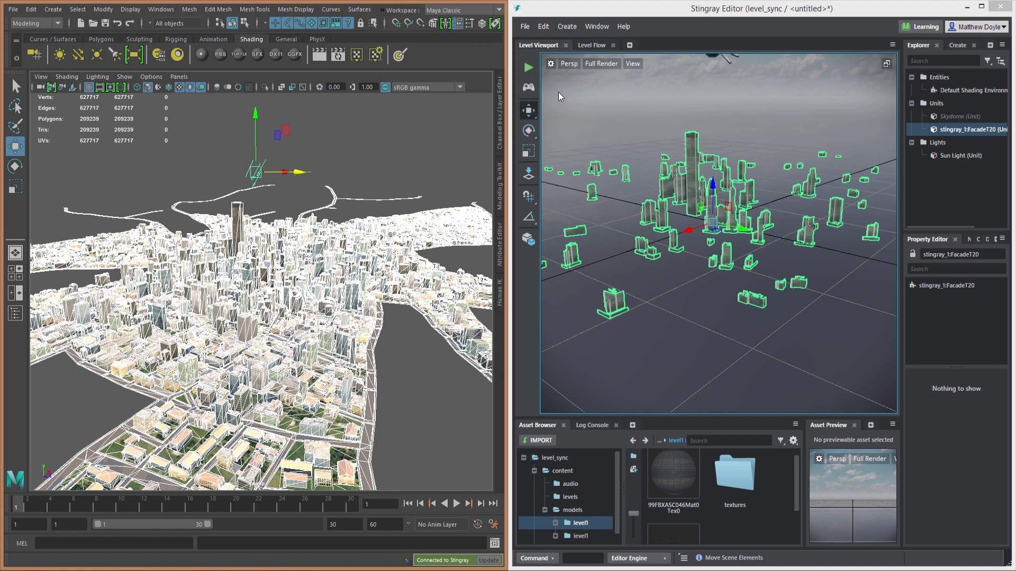
{"action": "left_click_drag", "start_coordinate": [425, 125], "coordinate": [424, 126]}
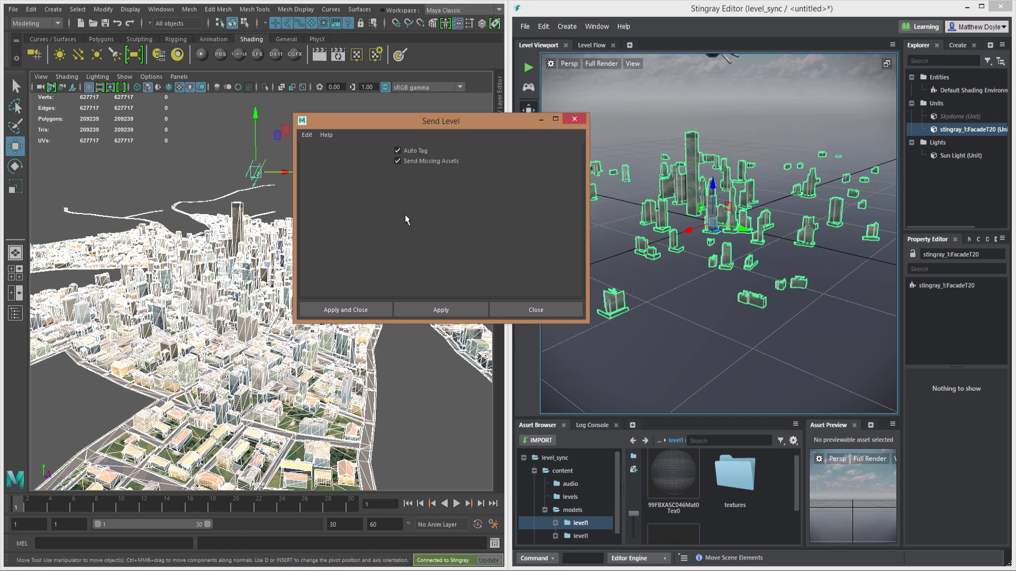
{"action": "left_click", "coordinate": [352, 311]}
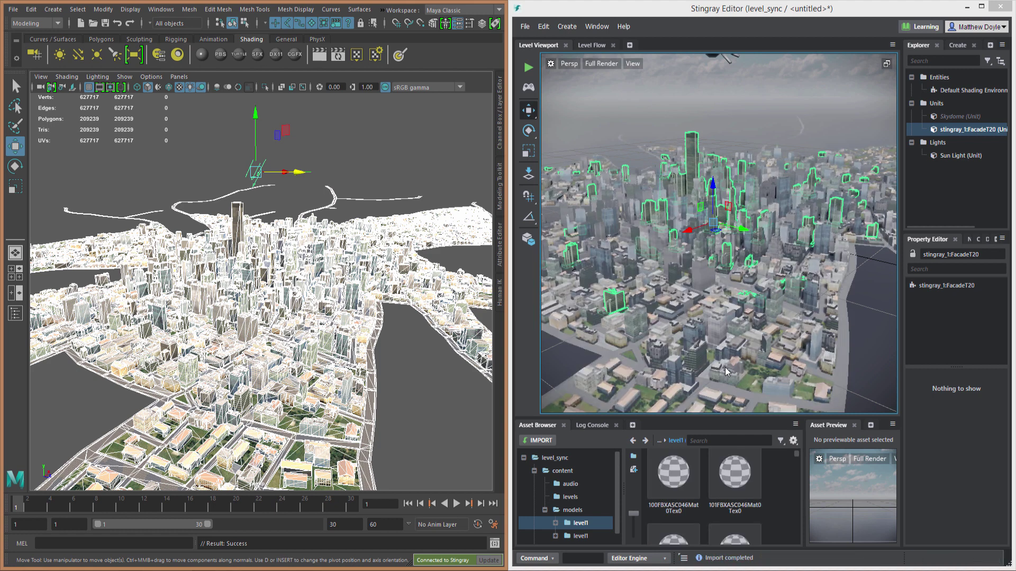
Deselect the buildings in Stingray and dolly the view in toward the textured skyscrapers.
{"action": "left_click", "coordinate": [838, 107]}
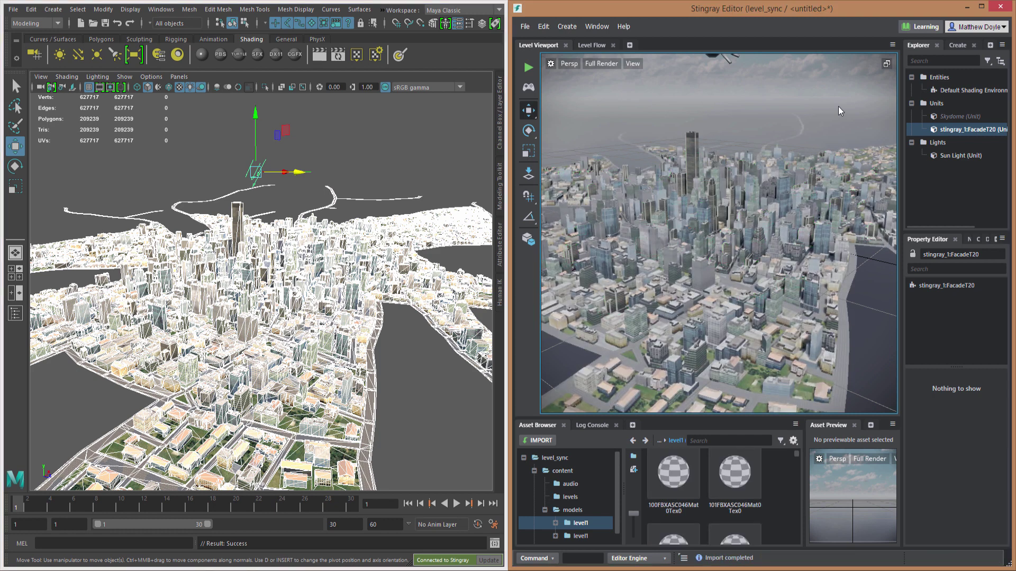
{"action": "left_click_drag", "start_coordinate": [652, 223], "coordinate": [705, 230], "text": "alt"}
{"action": "right_click_drag", "start_coordinate": [705, 231], "coordinate": [755, 286], "text": "alt"}
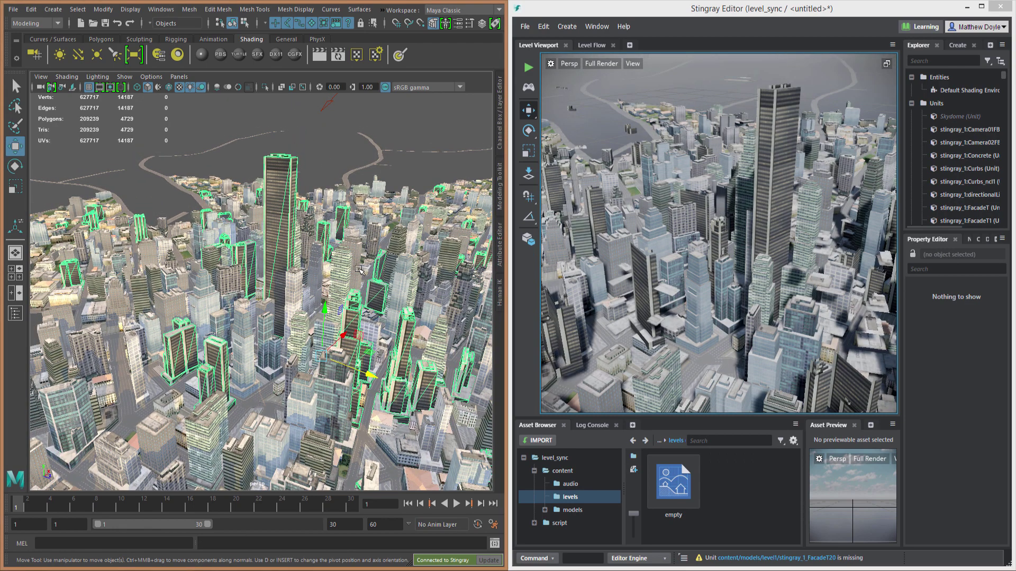
Push the selected green-outlined buildings to Stingray with Stingray > Send Selected.
{"action": "left_click_drag", "start_coordinate": [359, 269], "coordinate": [296, 258], "text": "alt"}
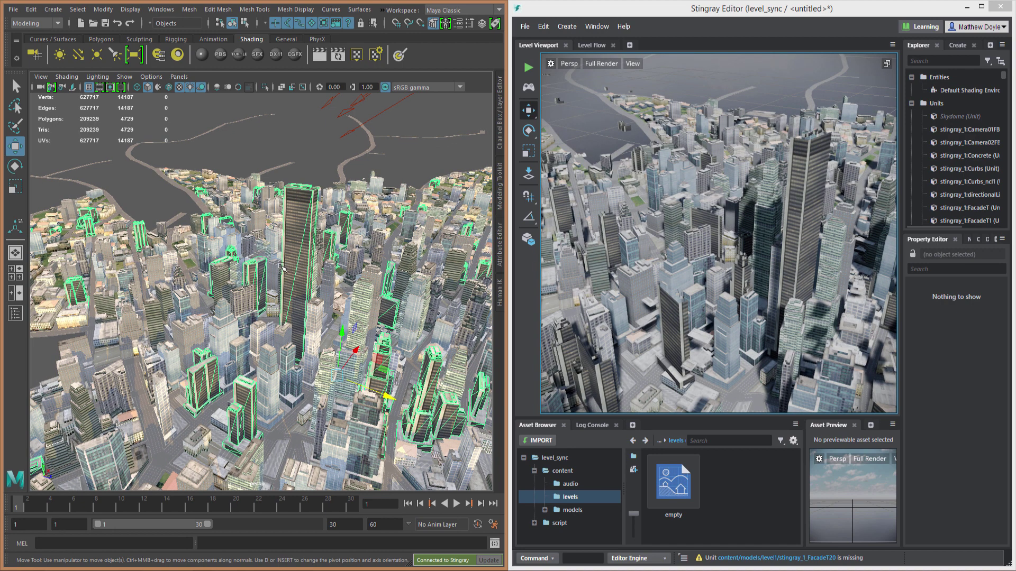
{"action": "left_click_drag", "start_coordinate": [282, 267], "coordinate": [355, 319], "text": "alt"}
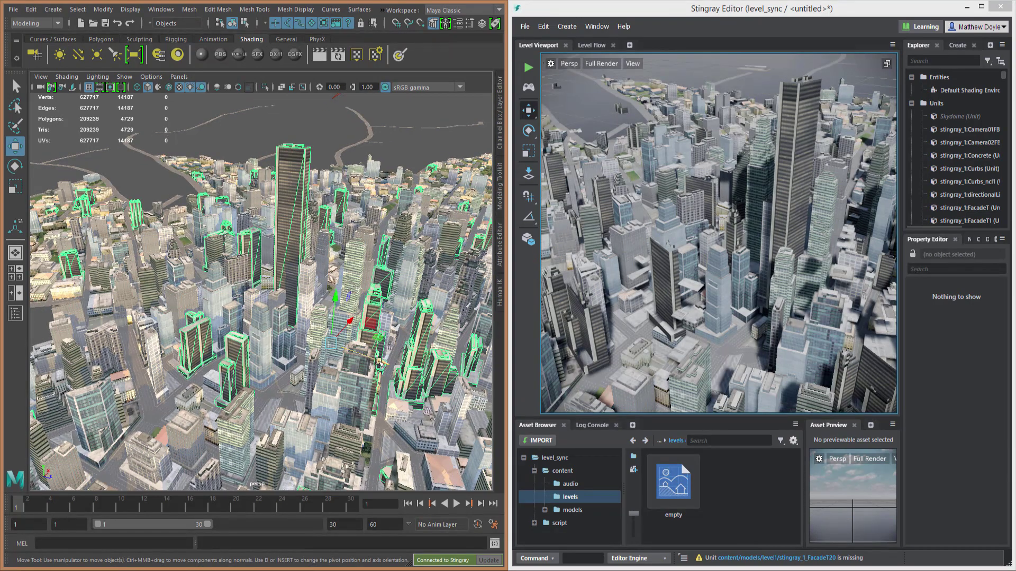
{"action": "left_click_drag", "start_coordinate": [380, 364], "coordinate": [290, 338], "text": "alt"}
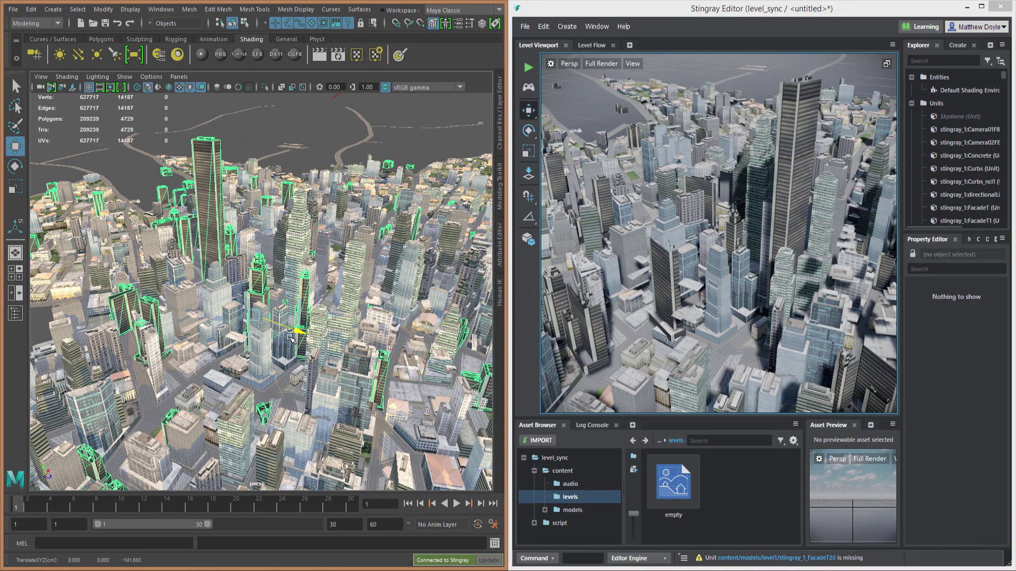
{"action": "left_click_drag", "start_coordinate": [357, 284], "coordinate": [358, 281], "text": "alt"}
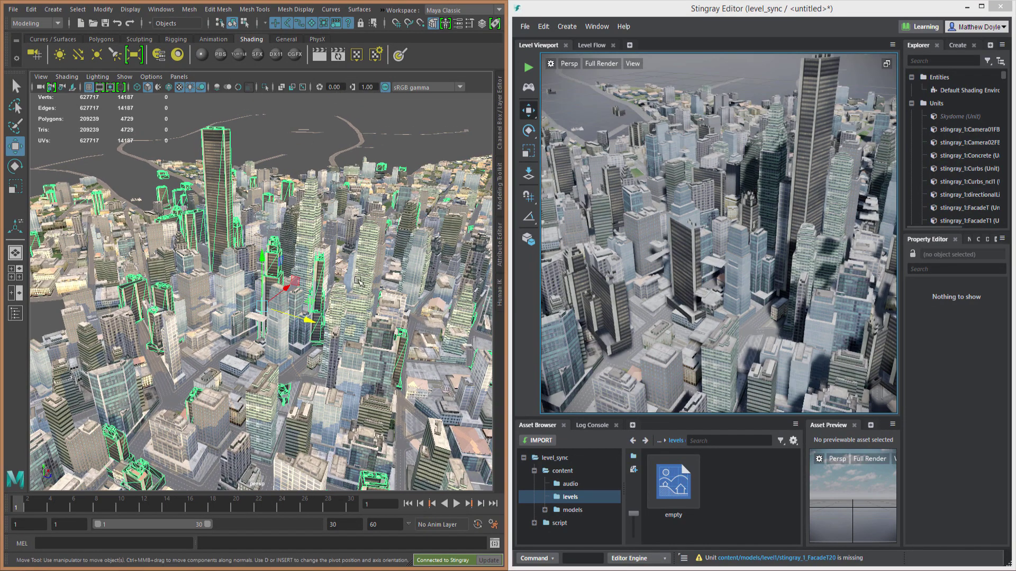
{"action": "left_click", "coordinate": [382, 10]}
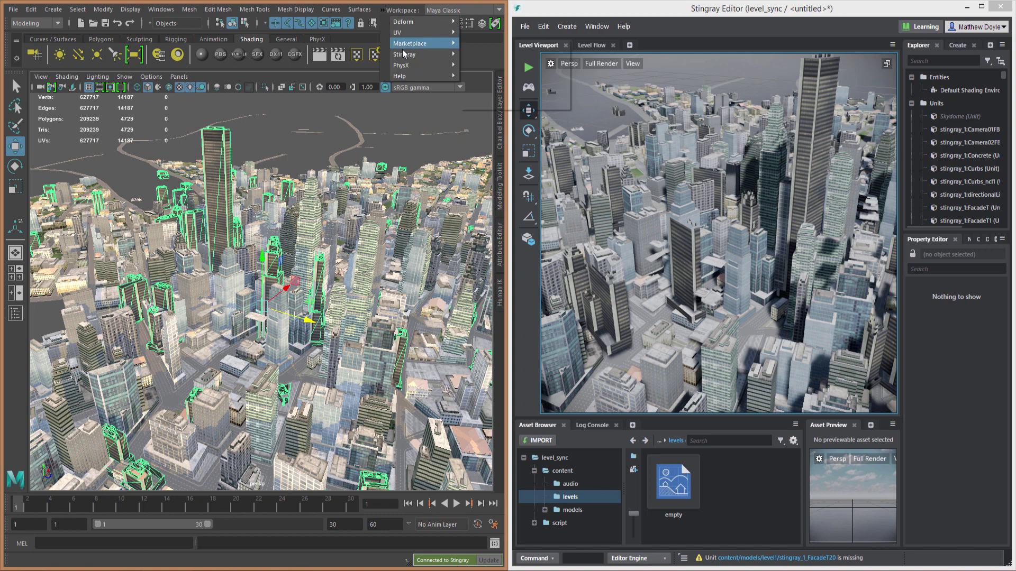
{"action": "mouse_move", "coordinate": [420, 54]}
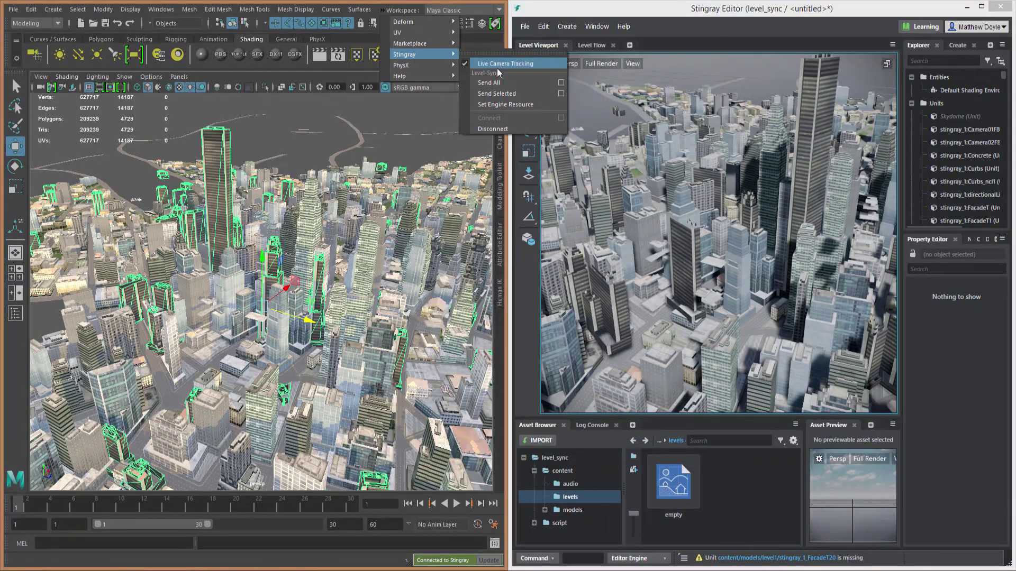
{"action": "left_click", "coordinate": [489, 82]}
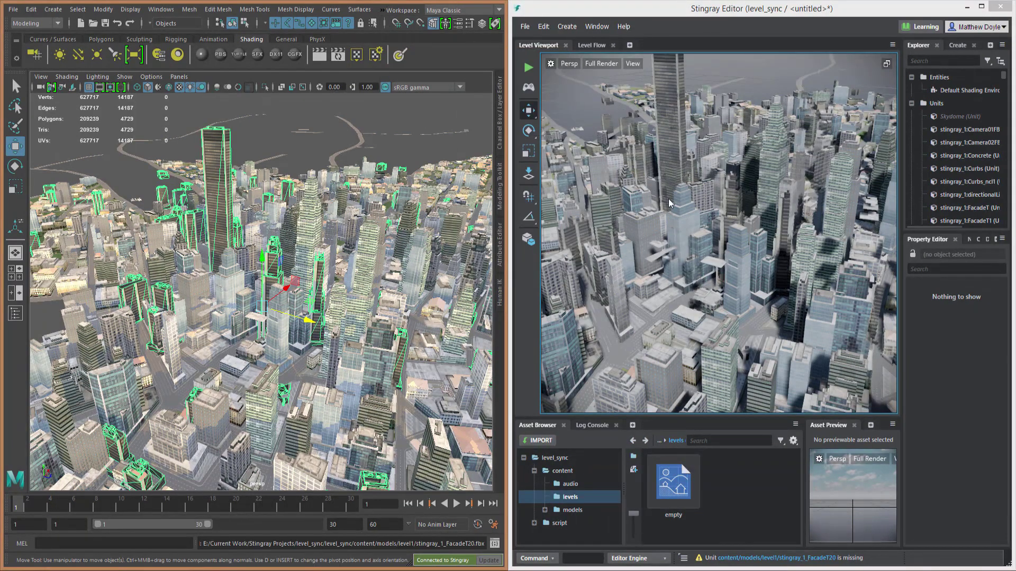
{"action": "mouse_move", "coordinate": [669, 204]}
{"action": "left_mouse_down", "text": "alt"}
{"action": "mouse_move", "coordinate": [624, 237]}
{"action": "mouse_move", "coordinate": [655, 244]}
{"action": "left_mouse_up", "text": "alt"}
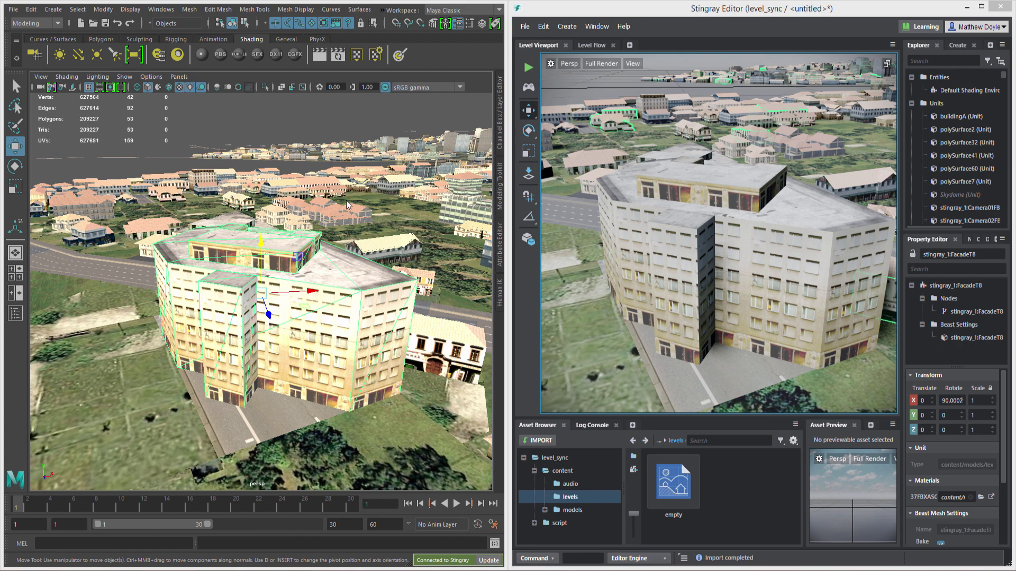
Frame the FacadeT8 building and switch to Face selection mode.
{"action": "middle_click_drag", "start_coordinate": [369, 238], "coordinate": [349, 244], "text": "alt"}
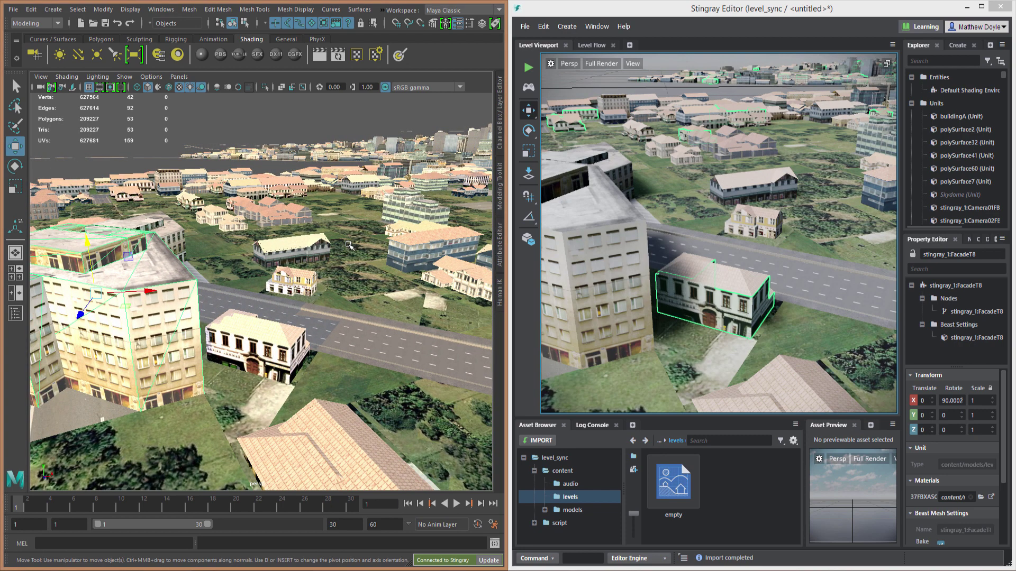
{"action": "left_click_drag", "start_coordinate": [301, 247], "coordinate": [302, 250], "text": "alt"}
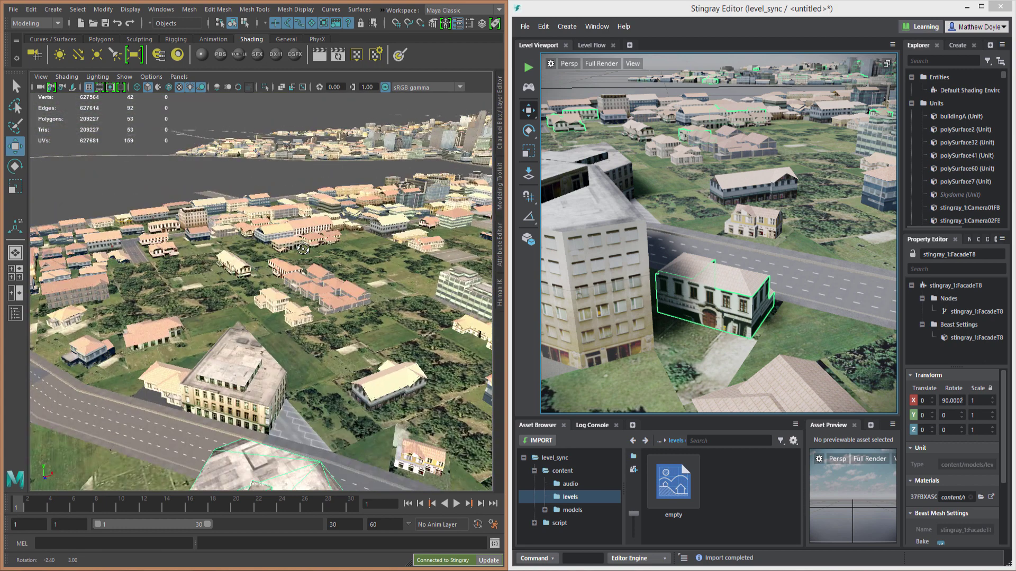
{"action": "key", "text": "f"}
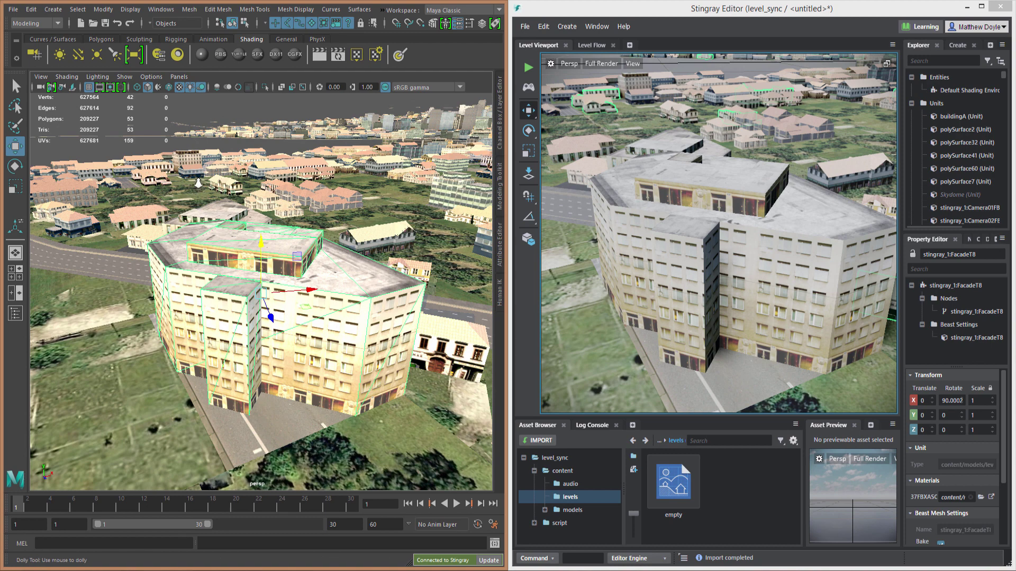
{"action": "right_click_drag", "start_coordinate": [292, 213], "coordinate": [294, 229], "text": "alt"}
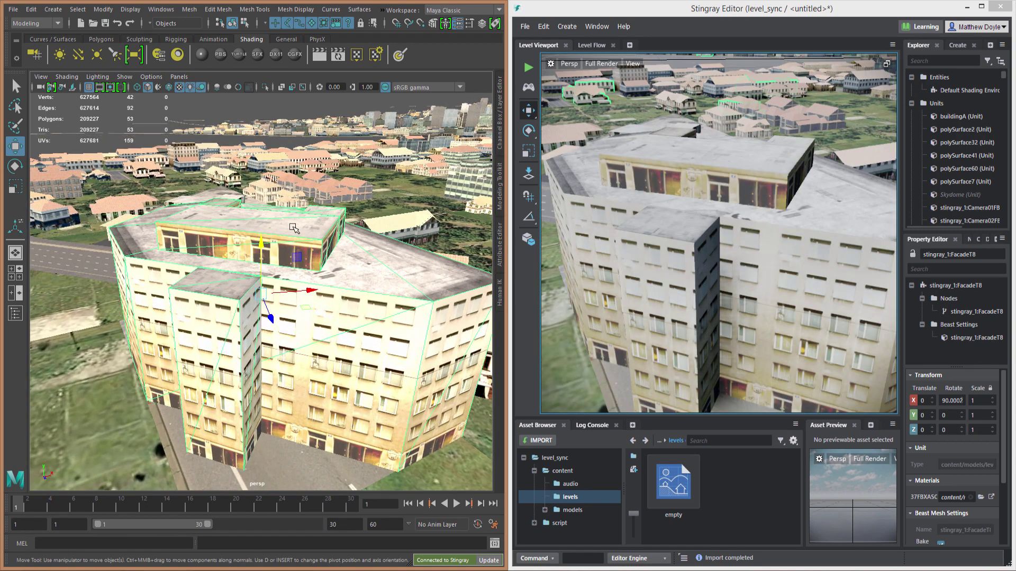
{"action": "mouse_move", "coordinate": [294, 228]}
{"action": "right_mouse_down"}
{"action": "mouse_move", "coordinate": [286, 259]}
{"action": "mouse_move", "coordinate": [187, 273]}
{"action": "mouse_move", "coordinate": [211, 265]}
{"action": "right_mouse_up"}
Select the rooftop block's faces, raise them upward, and send the update to Stingray.
{"action": "left_click", "coordinate": [296, 232]}
{"action": "left_click", "coordinate": [225, 263], "text": "shift"}
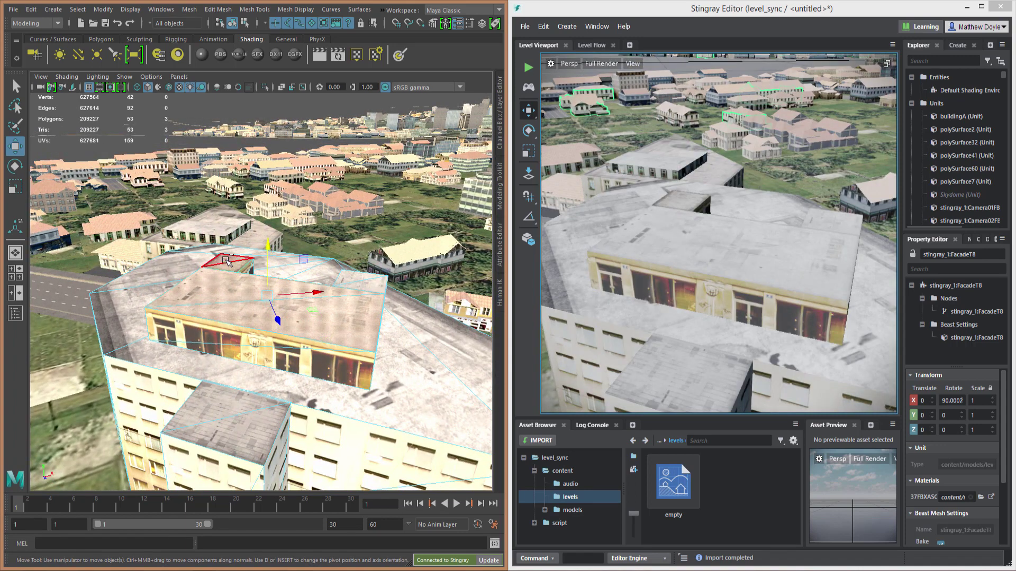
{"action": "left_click", "coordinate": [227, 259], "text": "shift"}
{"action": "left_click", "coordinate": [365, 278], "text": "shift"}
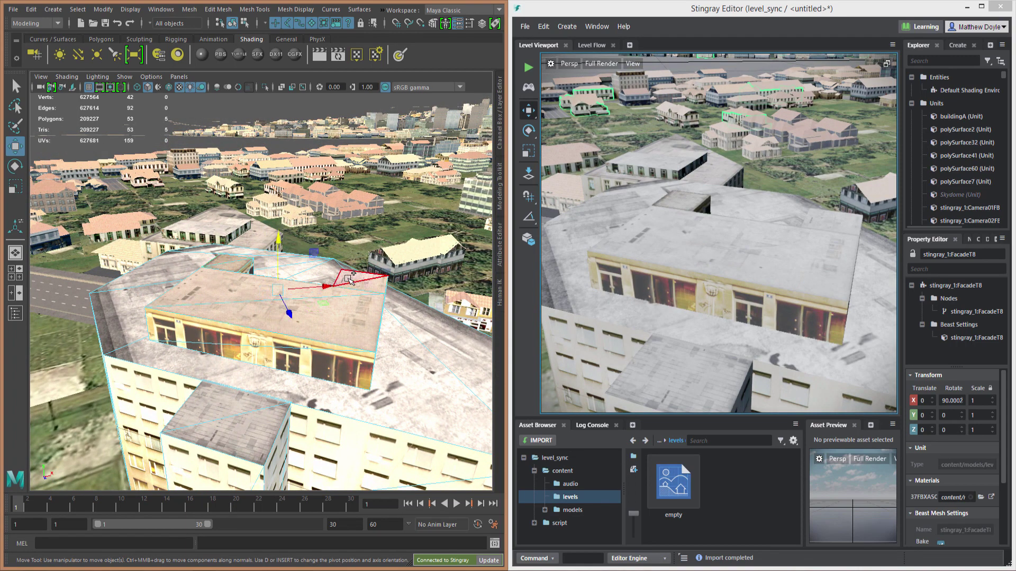
{"action": "left_click_drag", "start_coordinate": [278, 238], "coordinate": [278, 199]}
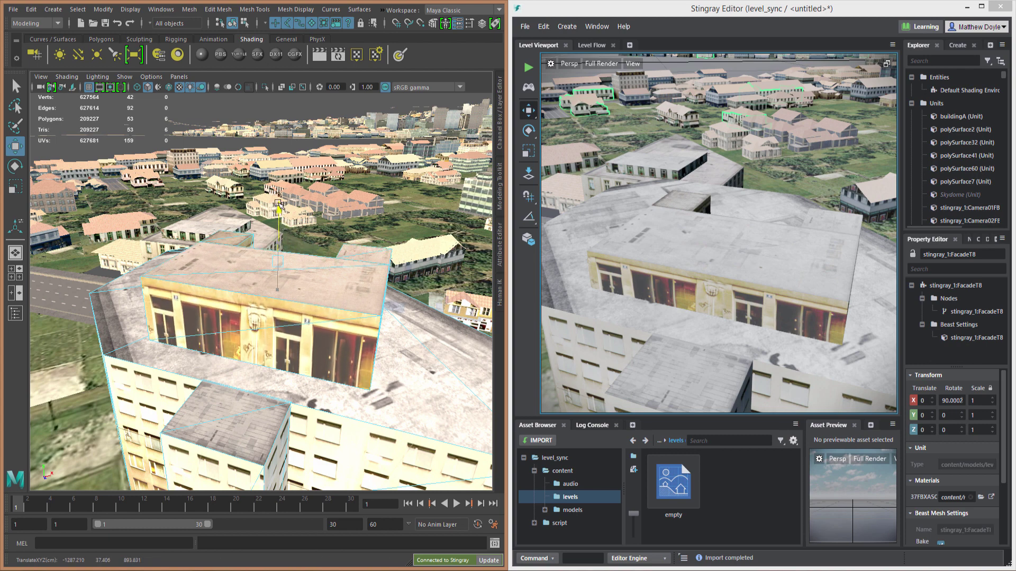
{"action": "left_click_drag", "start_coordinate": [286, 257], "coordinate": [383, 318], "text": "alt"}
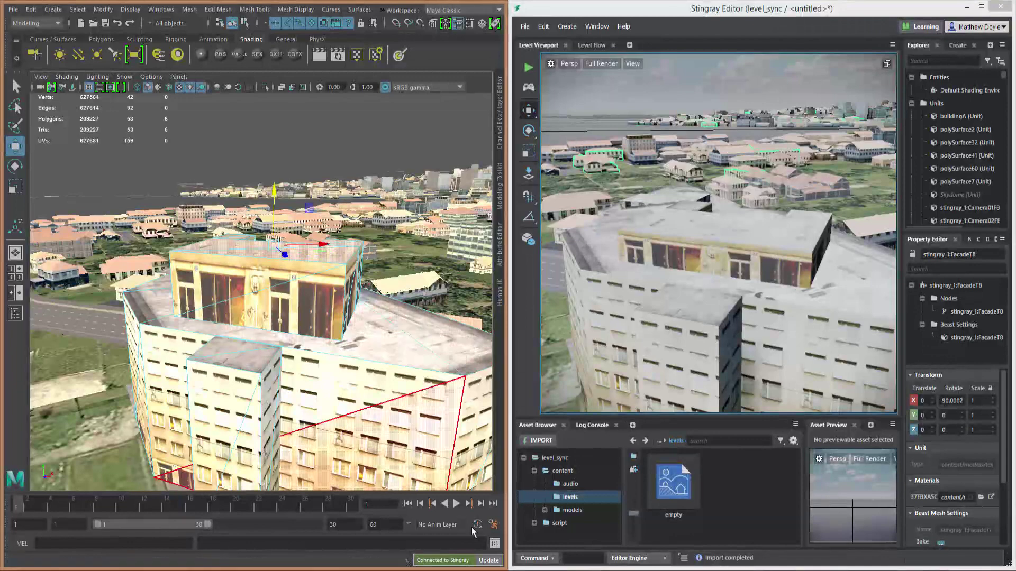
{"action": "left_click", "coordinate": [488, 561]}
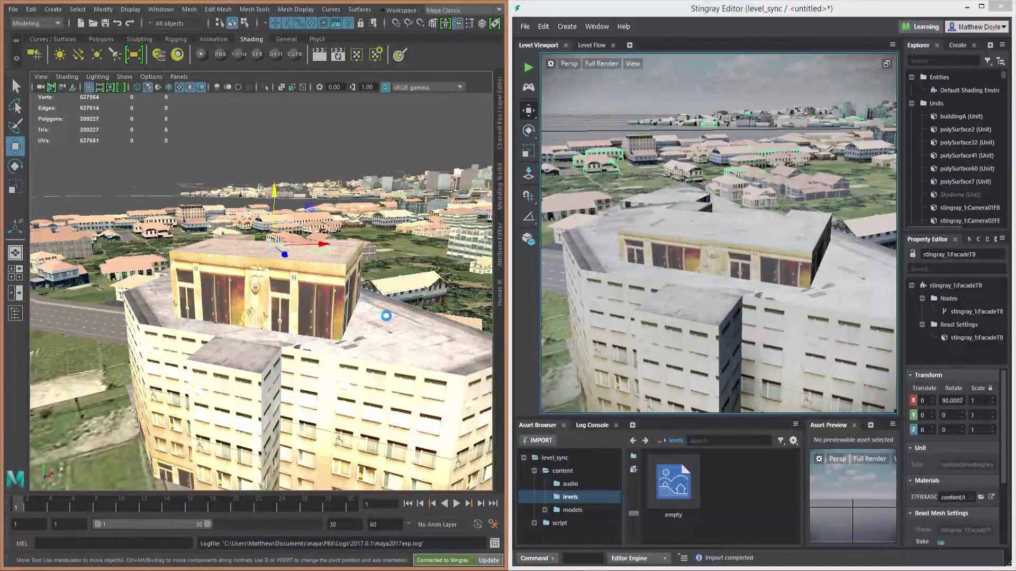
Orbit the Stingray viewport up to view FacadeT8's raised rooftop block against the sky.
{"action": "left_click_drag", "start_coordinate": [695, 226], "coordinate": [646, 251], "text": "alt"}
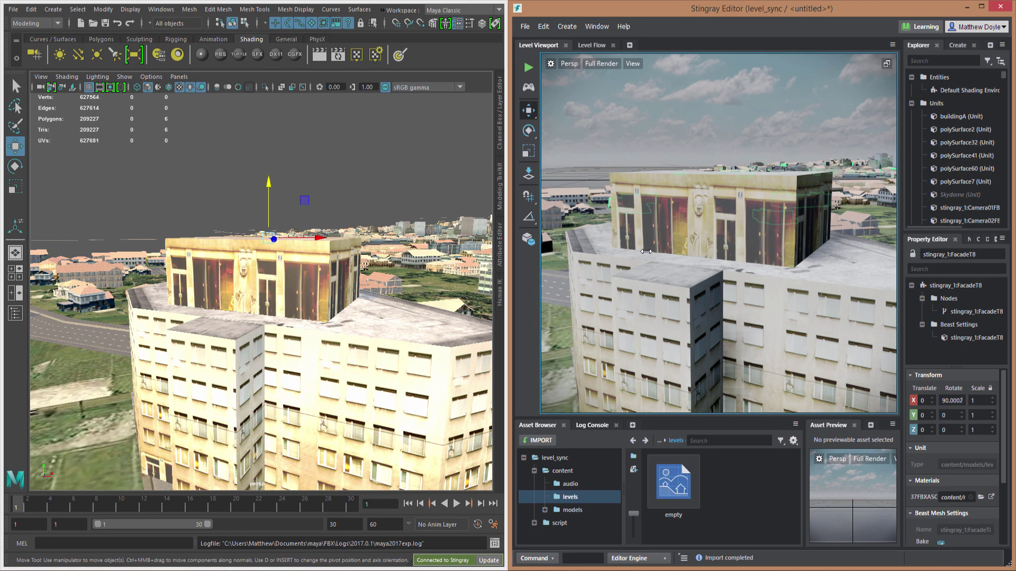
Locate buildingA's asset in the models/level1 browser folder and send it to Maya.
{"action": "left_click", "coordinate": [646, 251]}
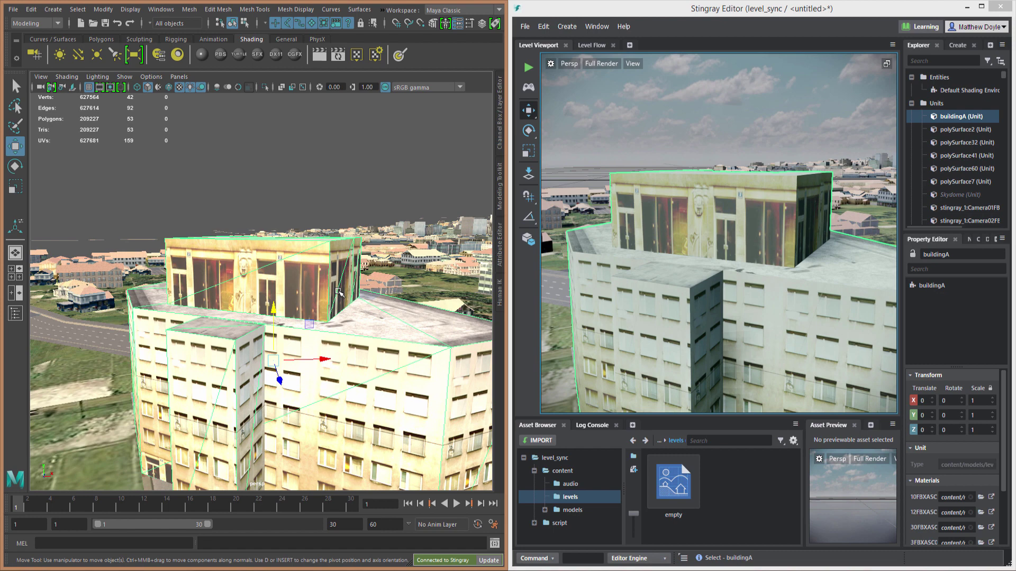
{"action": "left_click", "coordinate": [743, 220]}
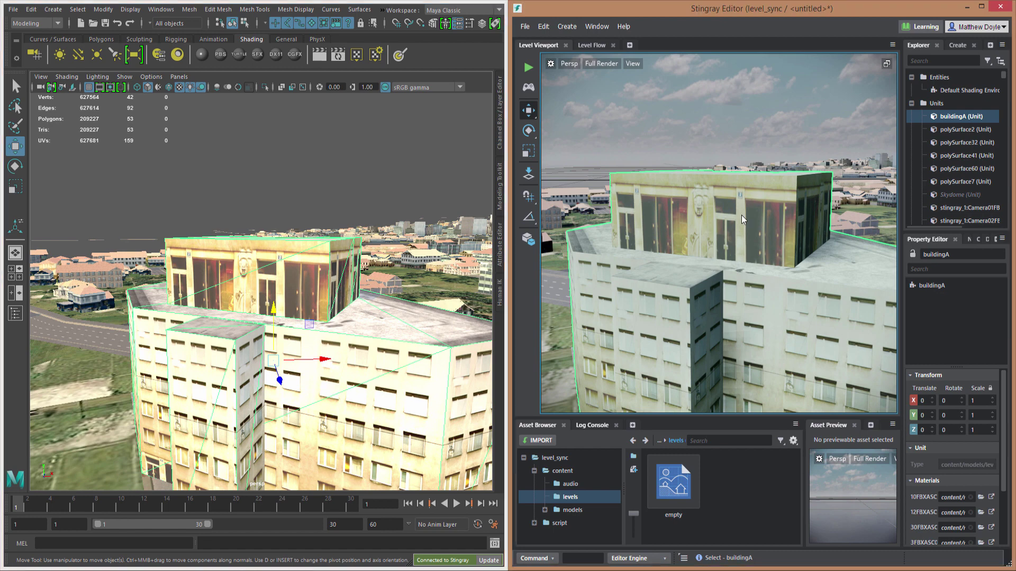
{"action": "right_click", "coordinate": [743, 219]}
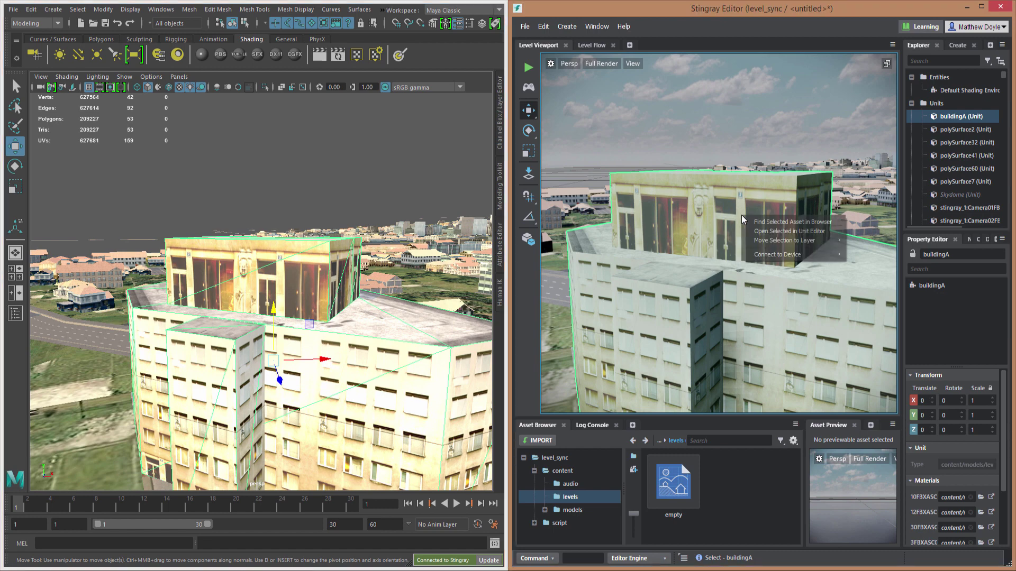
{"action": "left_click", "coordinate": [771, 228]}
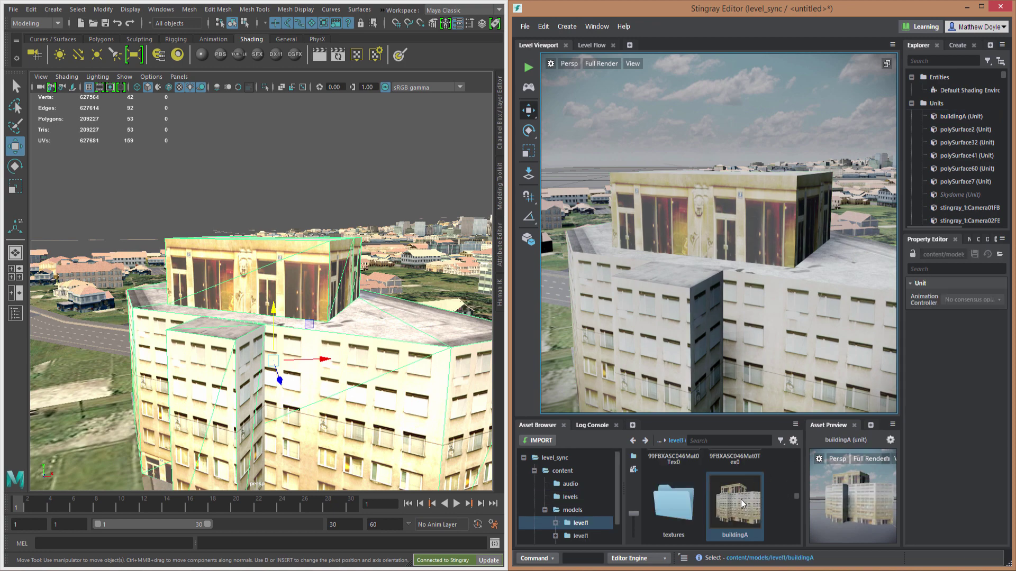
{"action": "right_click", "coordinate": [741, 503]}
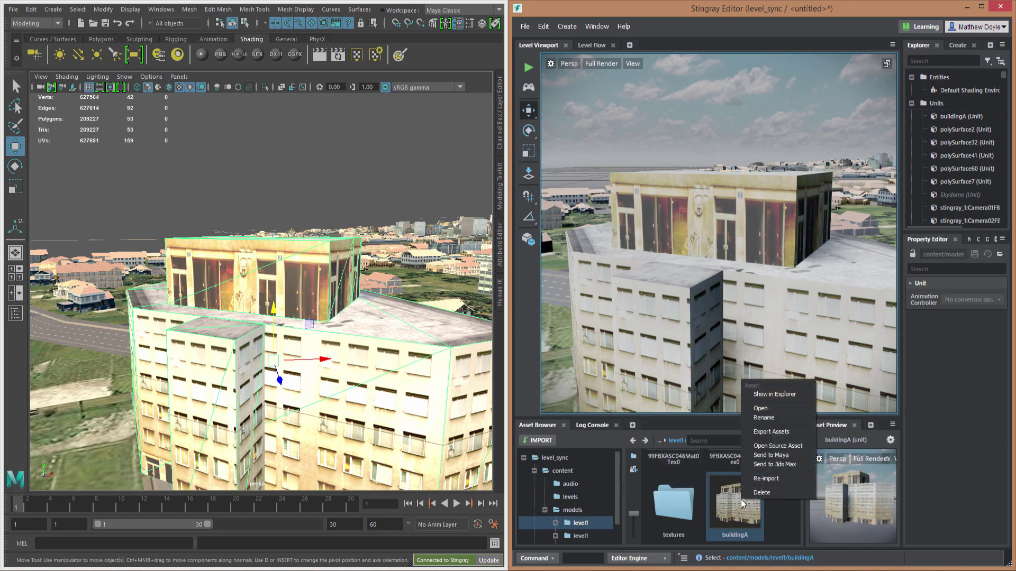
{"action": "left_click", "coordinate": [776, 455]}
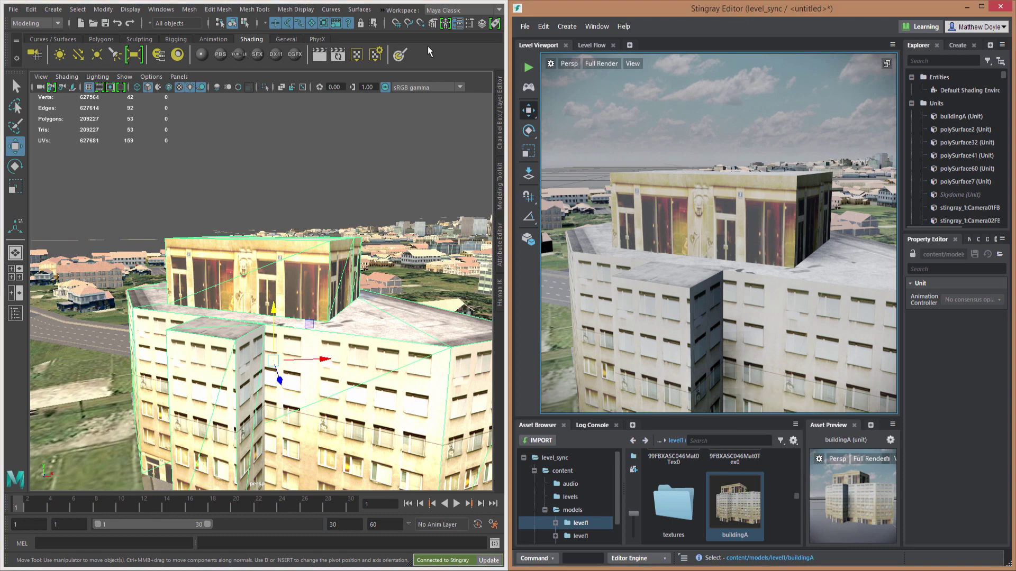